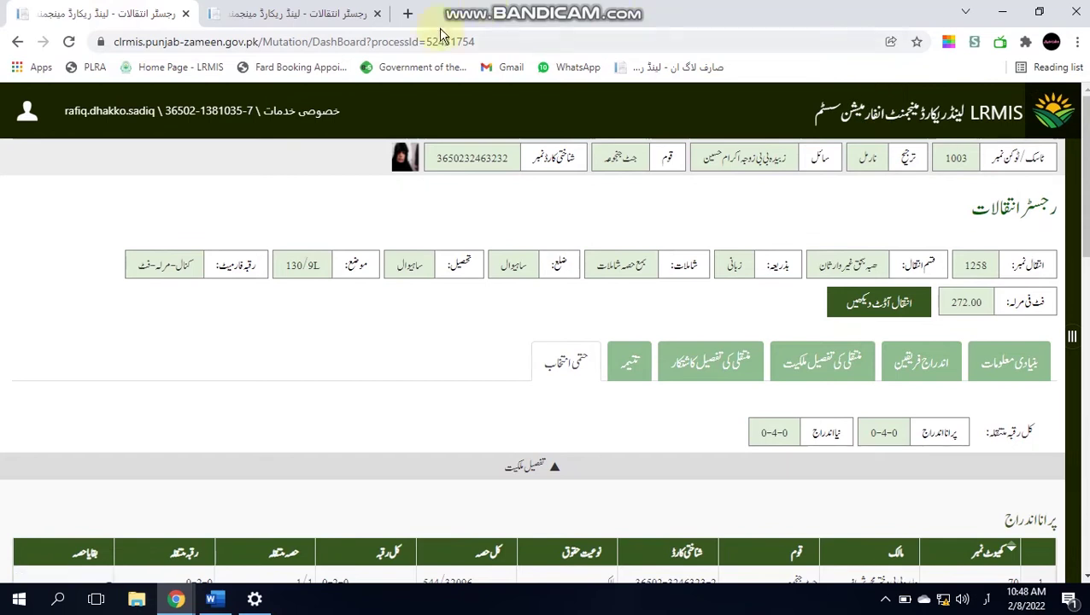
{"action": "left_click", "coordinate": [1053, 111]}
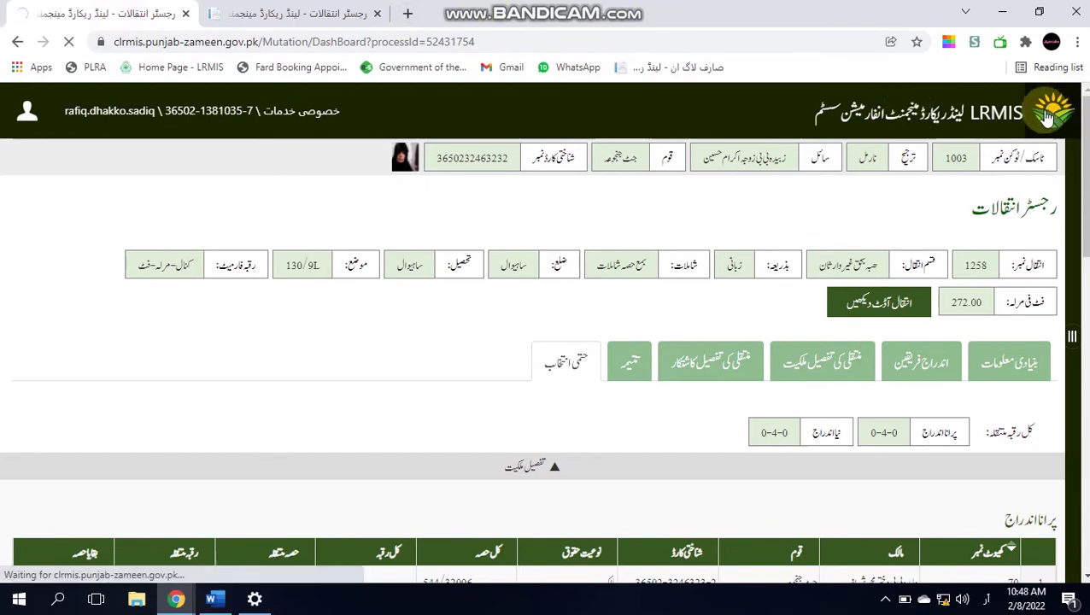
{"action": "left_click", "coordinate": [295, 14]}
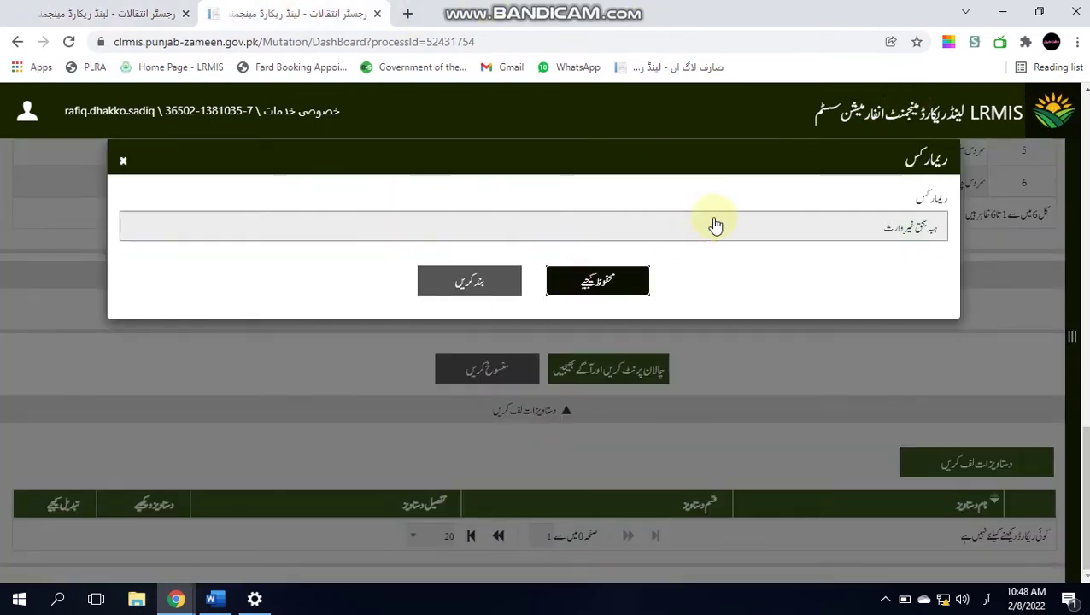
{"action": "left_click", "coordinate": [130, 12]}
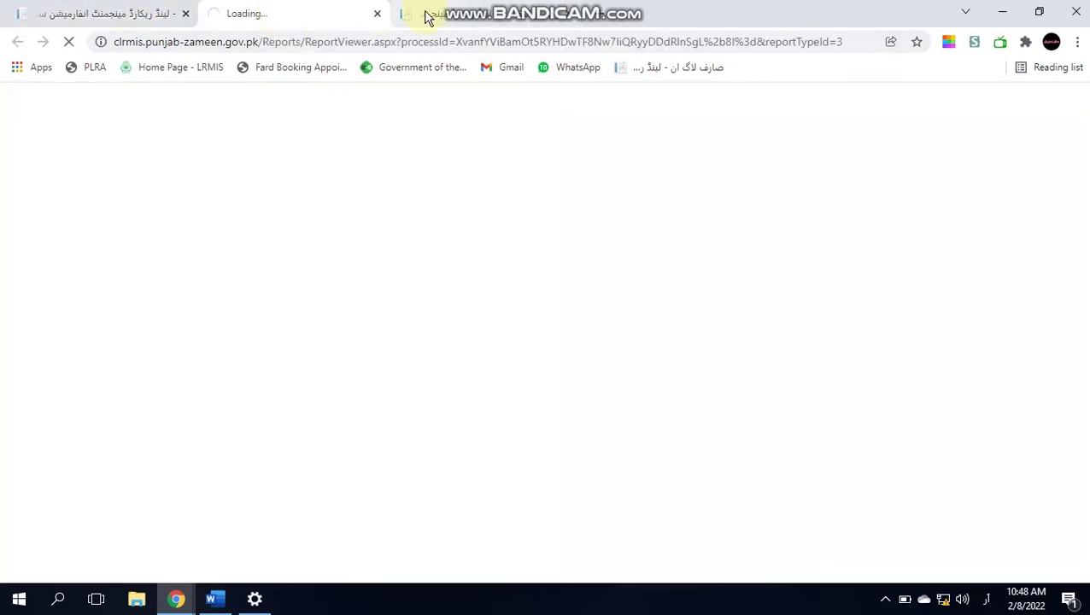
{"action": "left_click", "coordinate": [427, 17]}
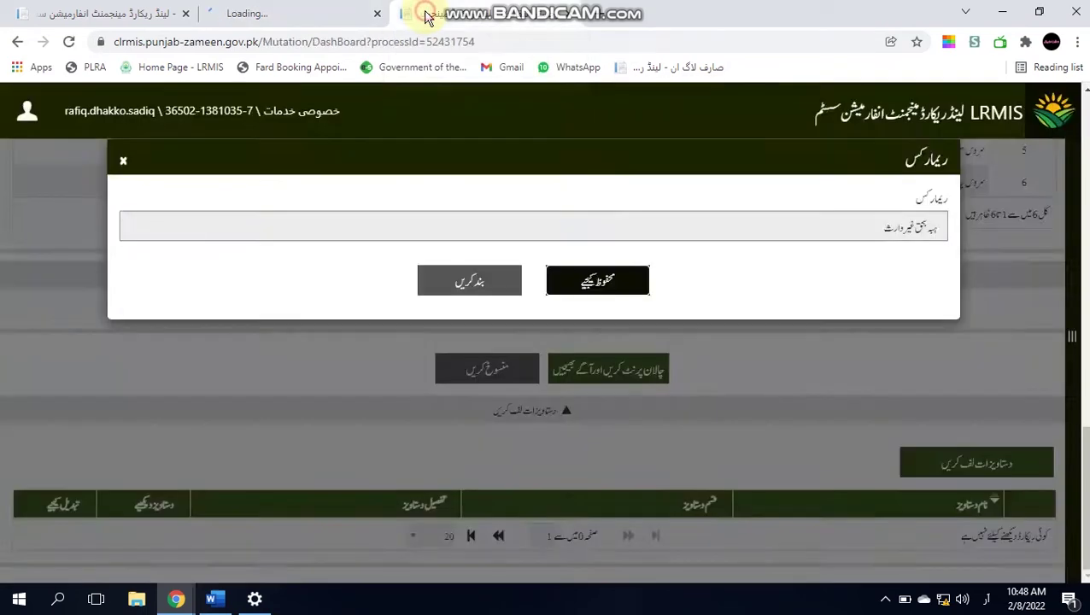
{"action": "left_click", "coordinate": [398, 321]}
{"action": "left_click", "coordinate": [274, 13]}
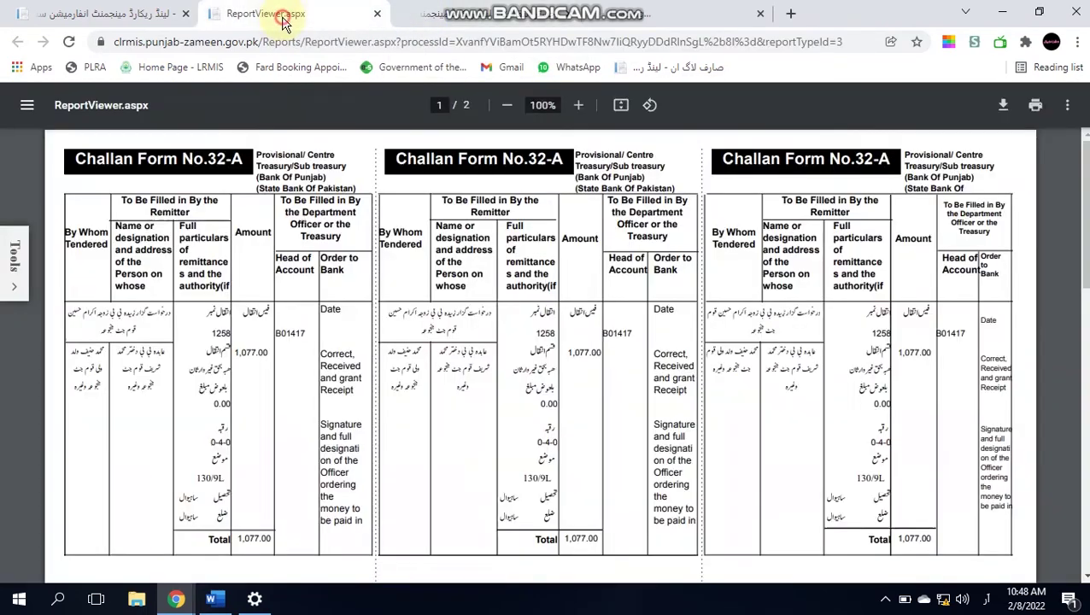
{"action": "left_click", "coordinate": [675, 13]}
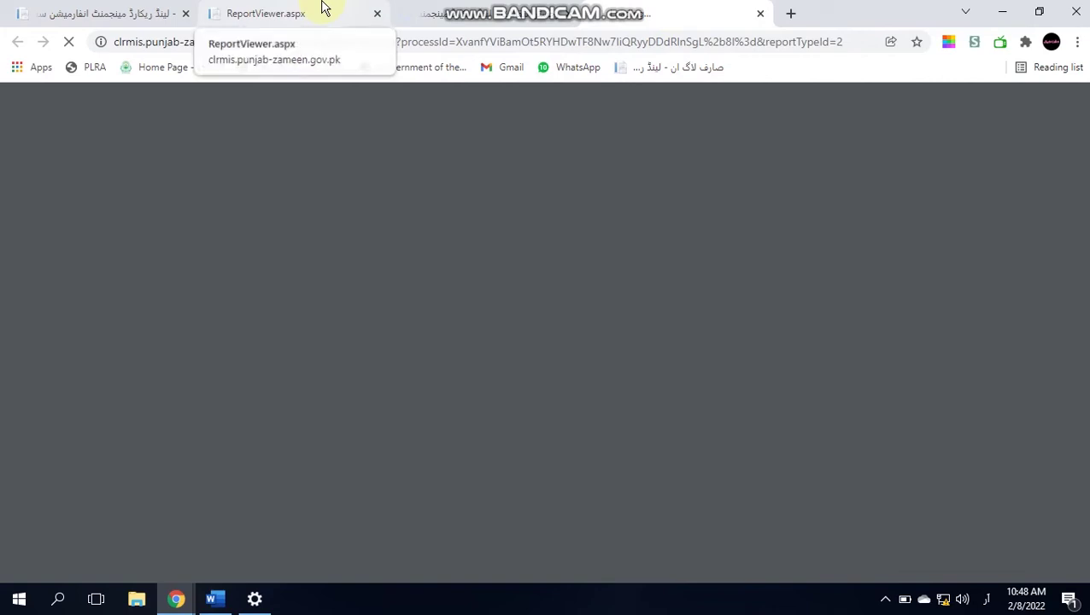
{"action": "left_click_drag", "start_coordinate": [415, 13], "coordinate": [266, 24]}
{"action": "left_click", "coordinate": [478, 14]}
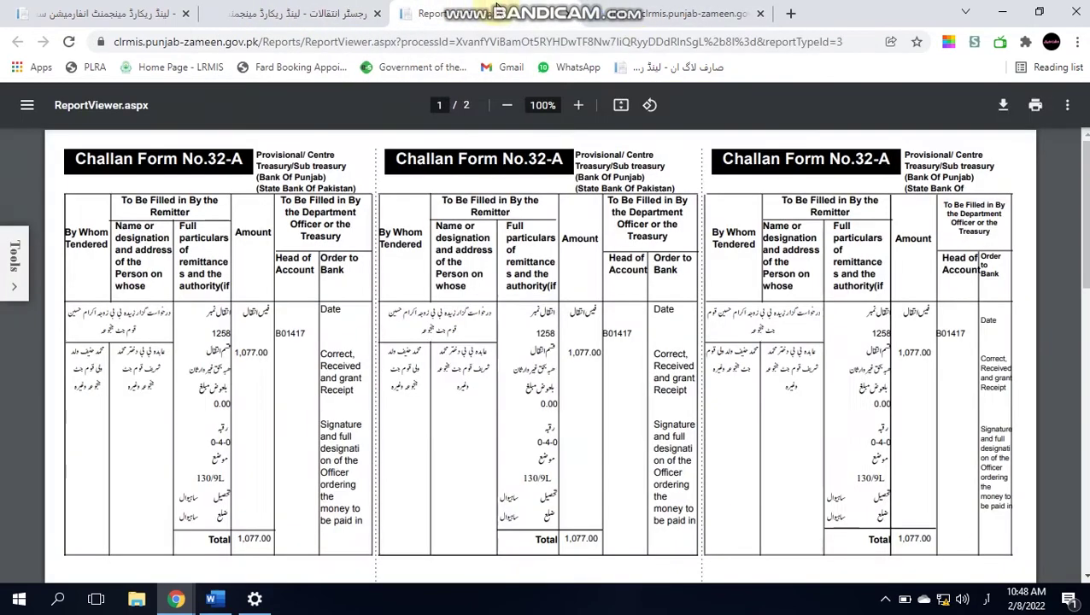
{"action": "left_click", "coordinate": [637, 12]}
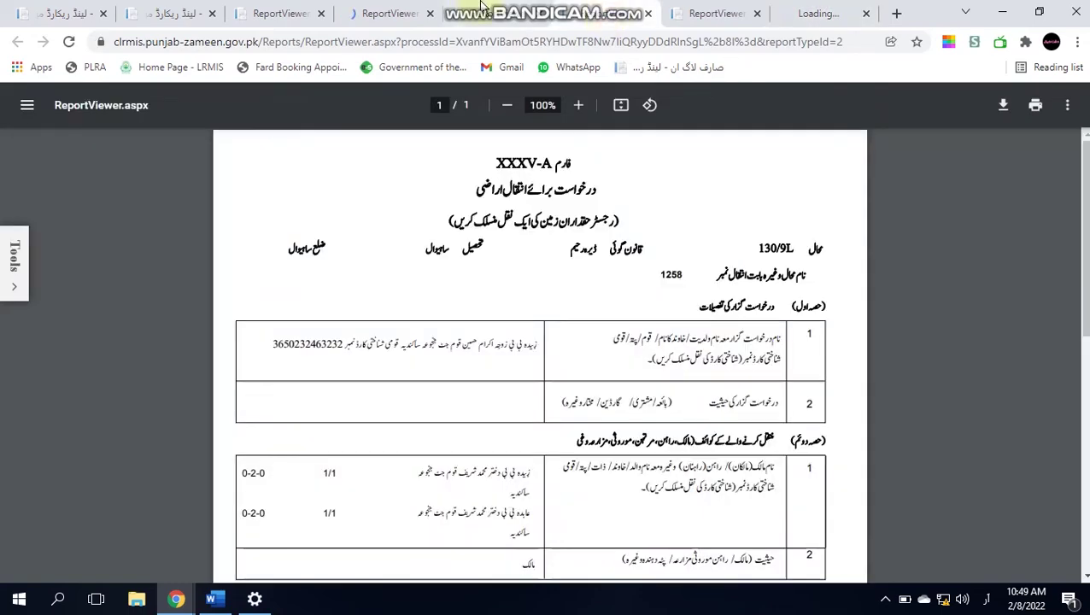
{"action": "left_click", "coordinate": [472, 7]}
{"action": "left_click", "coordinate": [359, 13]}
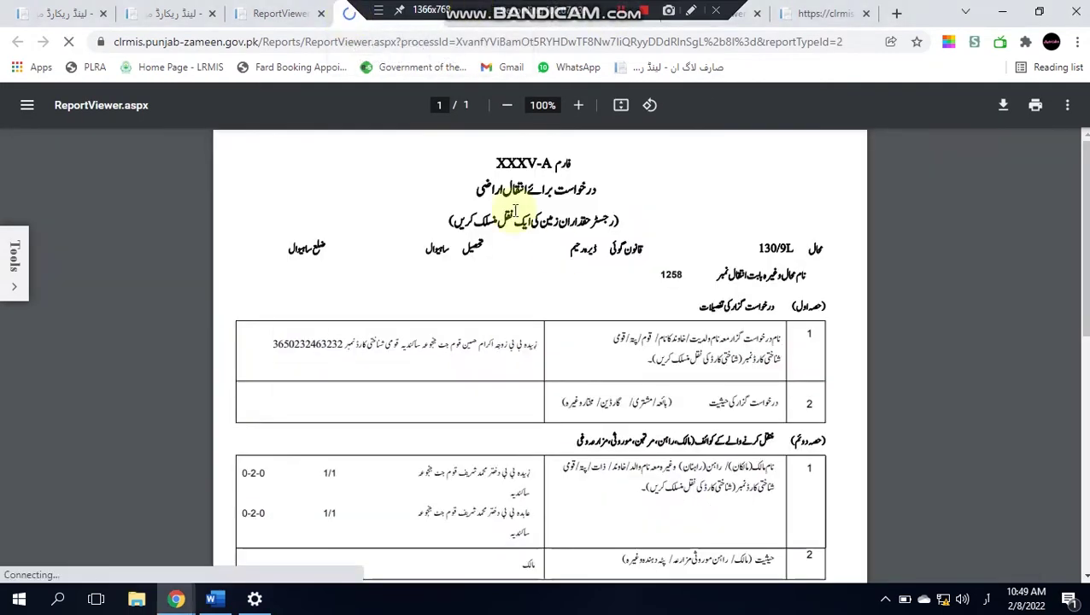
Step: Print the Form XXXV-A mutation application through Chrome's print dialog
{"action": "left_click_drag", "start_coordinate": [1084, 238], "coordinate": [1078, 275]}
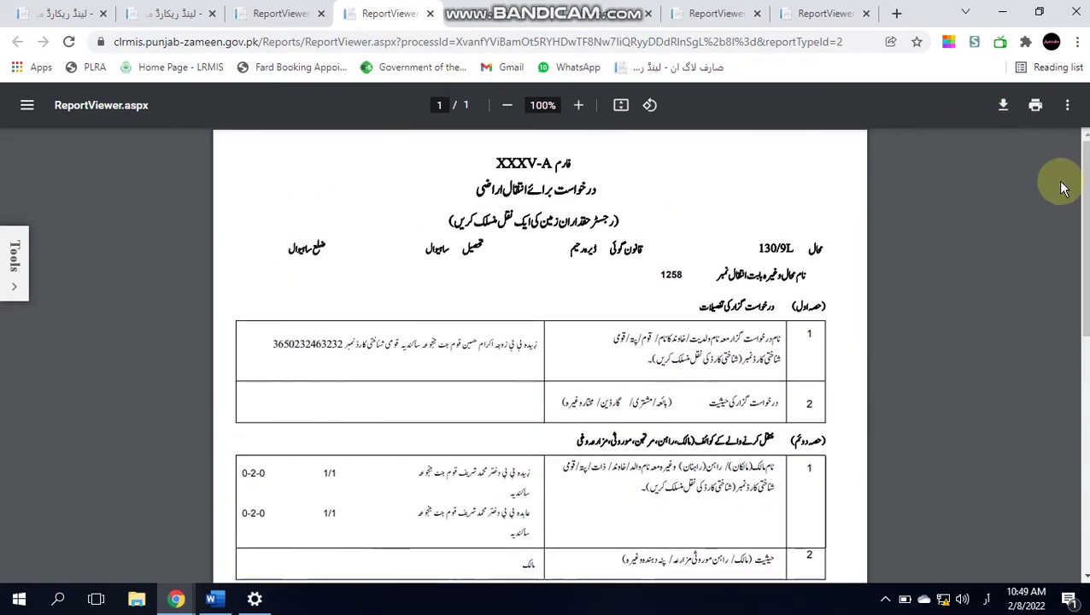
{"action": "left_click", "coordinate": [1034, 105]}
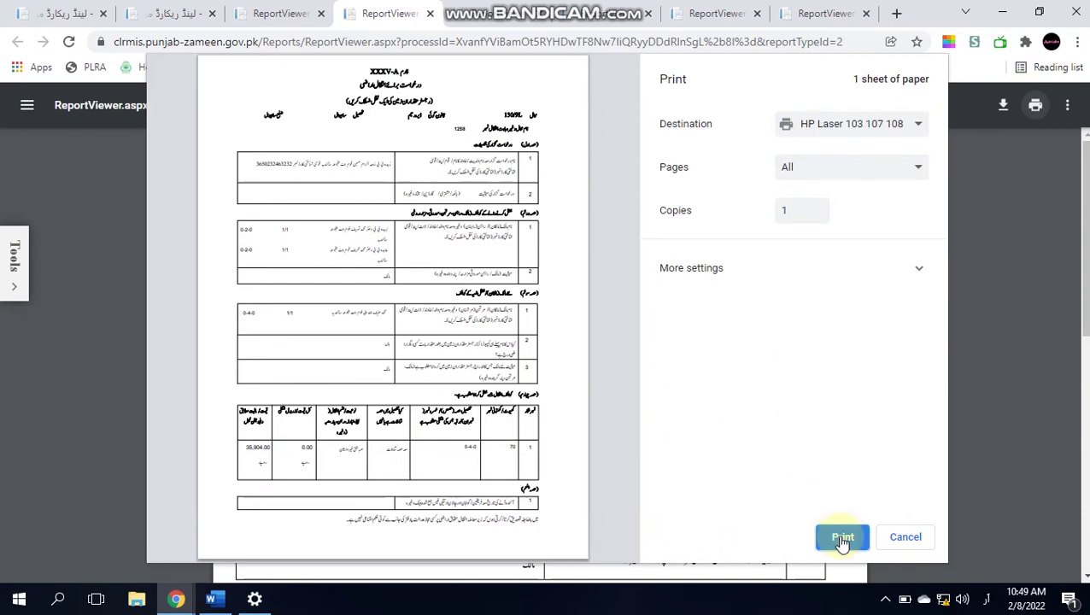
{"action": "left_click", "coordinate": [843, 539]}
{"action": "left_click", "coordinate": [282, 13]}
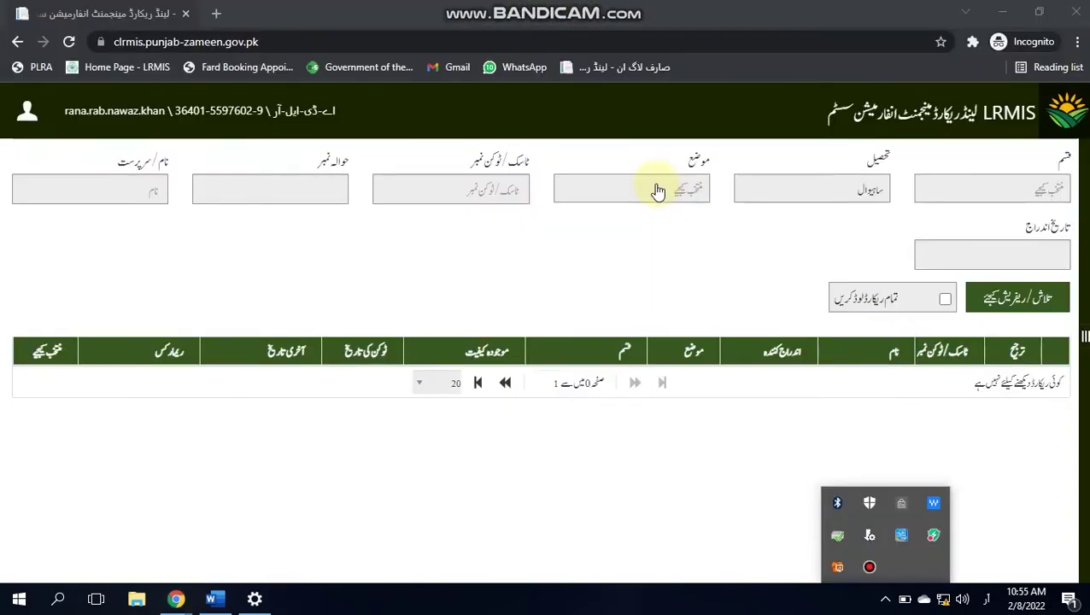
{"action": "left_click", "coordinate": [655, 188]}
{"action": "type", "text": "130"}
{"action": "key", "text": "Return"}
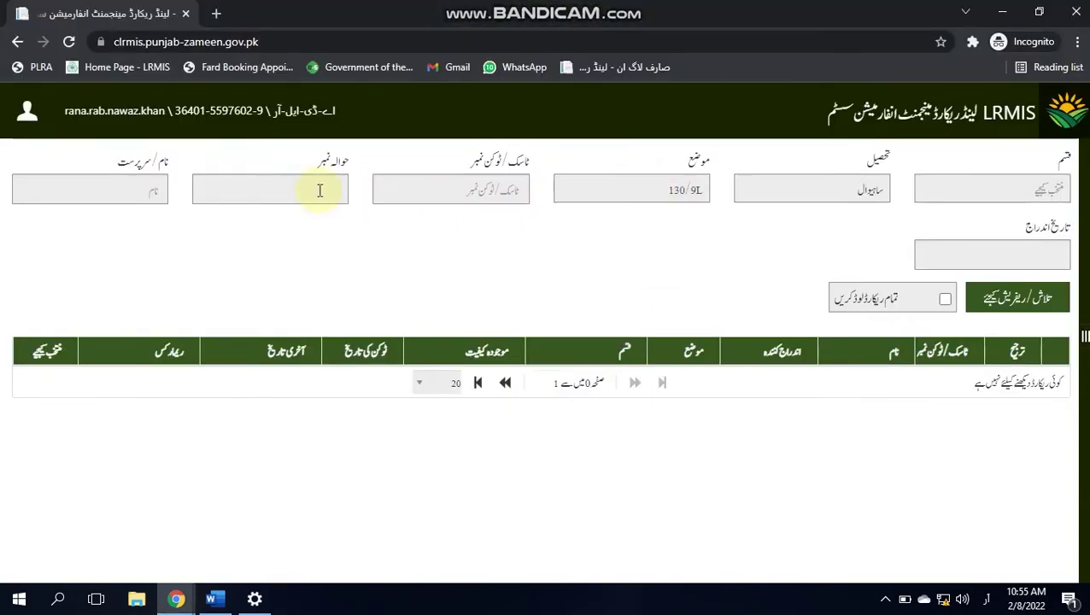
{"action": "left_click", "coordinate": [308, 187]}
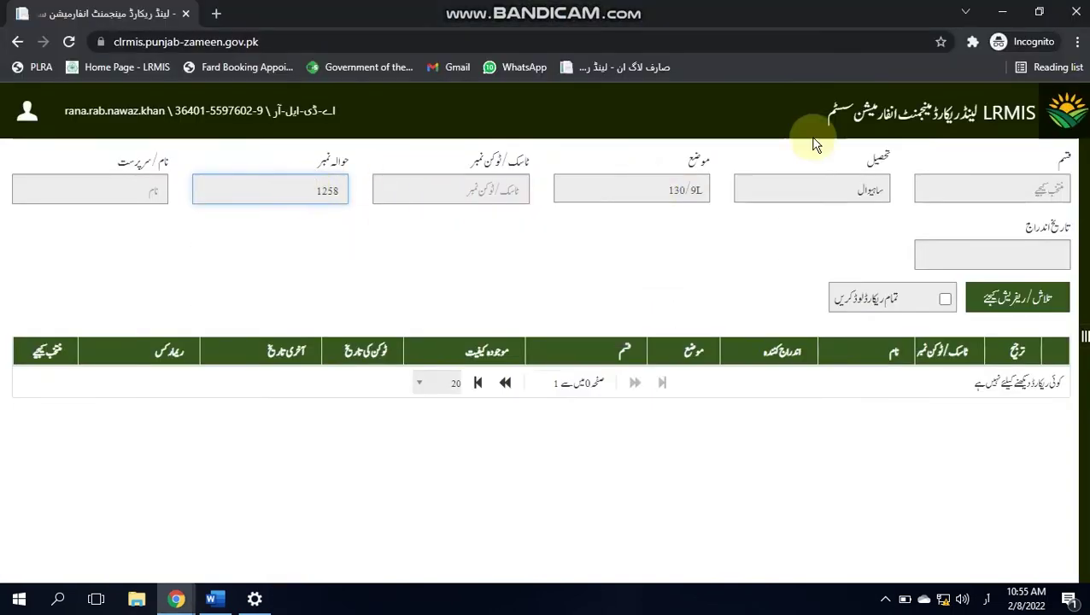
{"action": "left_click", "coordinate": [1072, 115]}
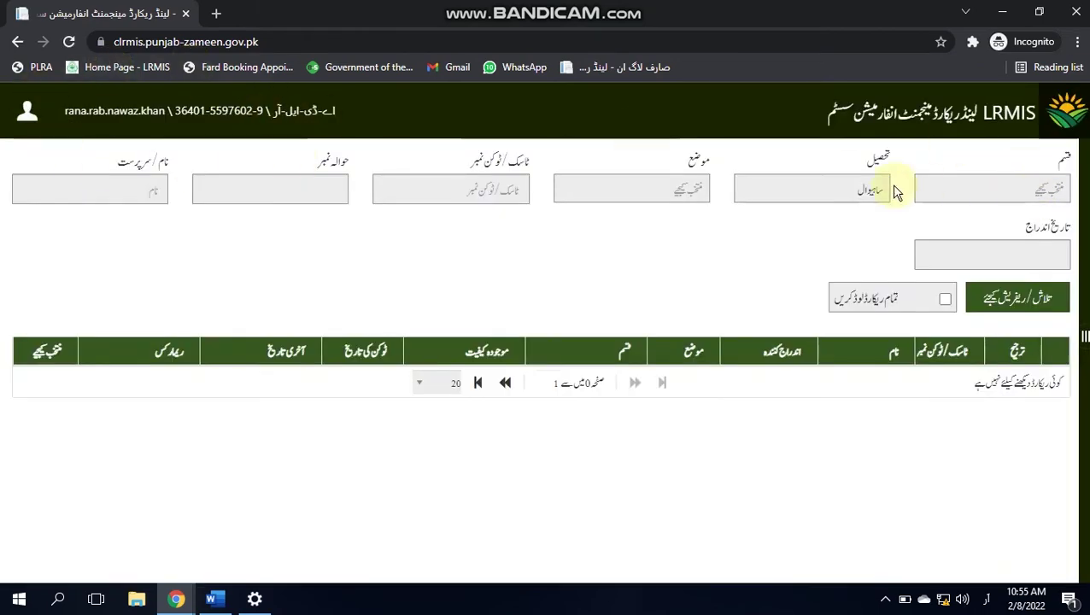
{"action": "left_click", "coordinate": [983, 190]}
{"action": "left_click", "coordinate": [1021, 341]}
{"action": "left_click", "coordinate": [689, 197]}
{"action": "type", "text": "130"}
{"action": "key", "text": "Return"}
{"action": "left_click", "coordinate": [309, 188]}
{"action": "left_click", "coordinate": [989, 295]}
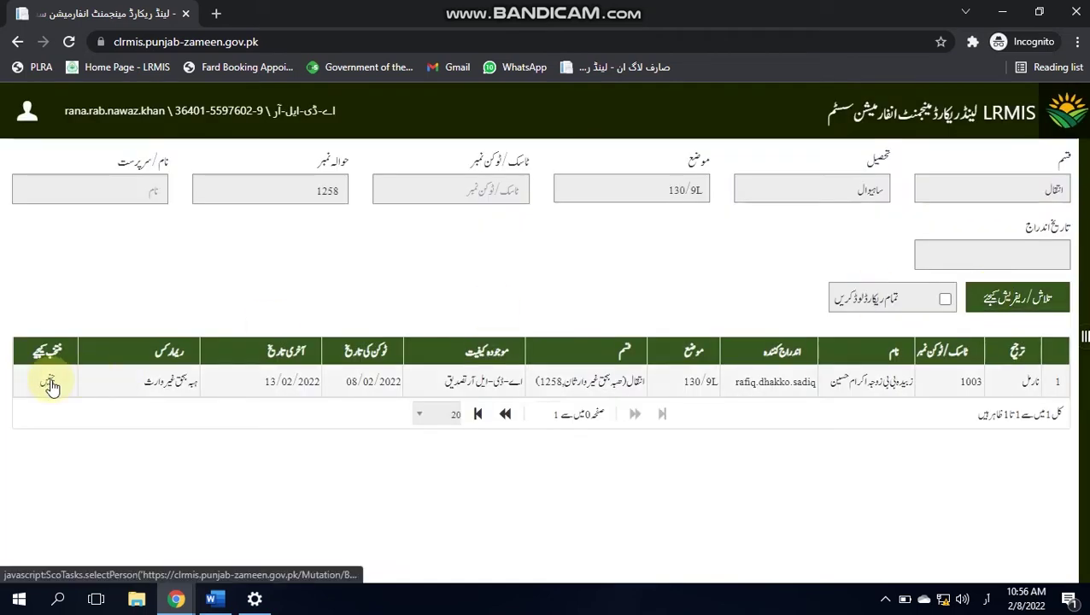
{"action": "left_click", "coordinate": [49, 383]}
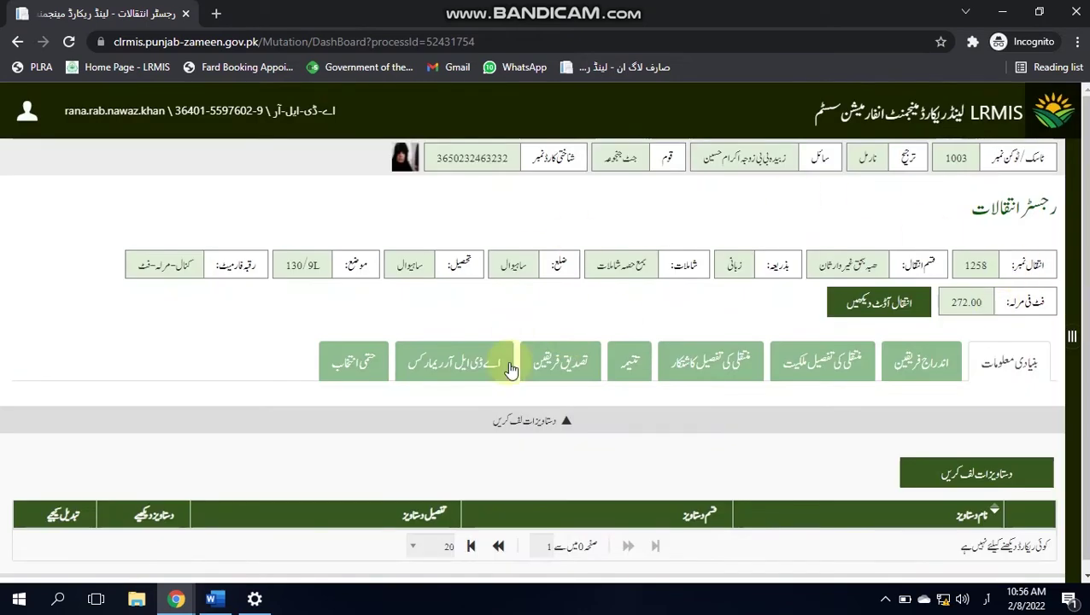
{"action": "left_click", "coordinate": [560, 362]}
{"action": "scroll", "coordinate": [1087, 419], "scroll_direction": "down", "scroll_amount": 2}
{"action": "left_click", "coordinate": [974, 244]}
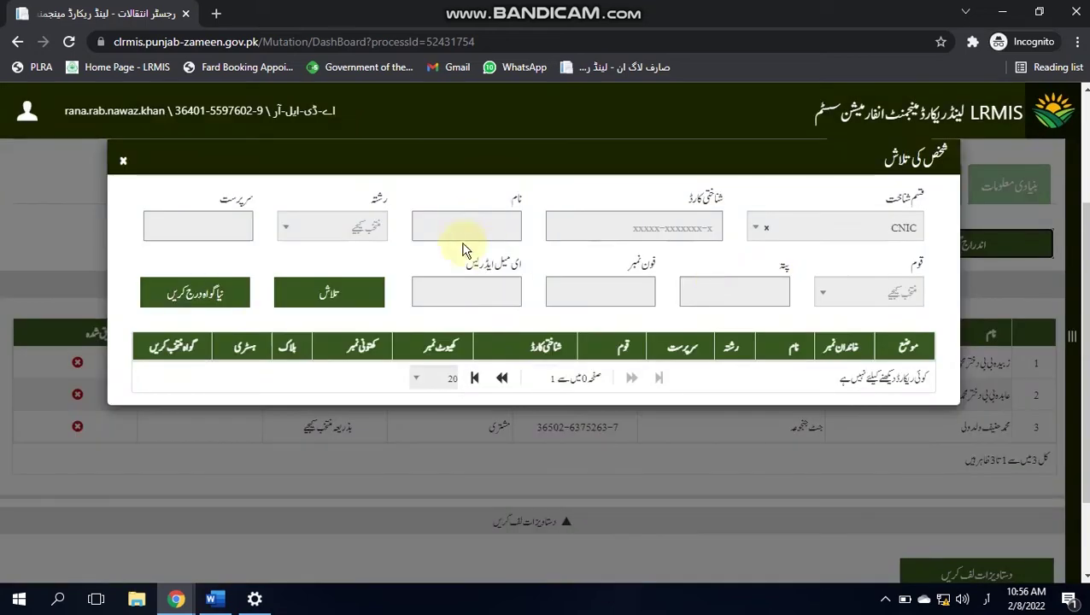
Step: Register a brand-new witness by entering the witness's CNIC and saving
{"action": "left_click", "coordinate": [459, 223]}
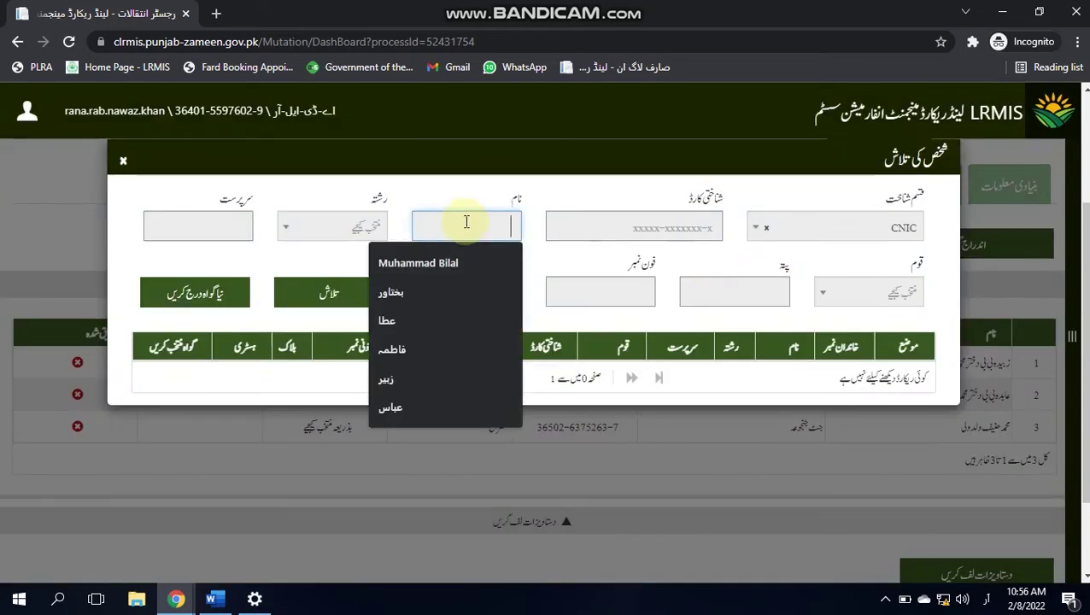
{"action": "left_click", "coordinate": [212, 297]}
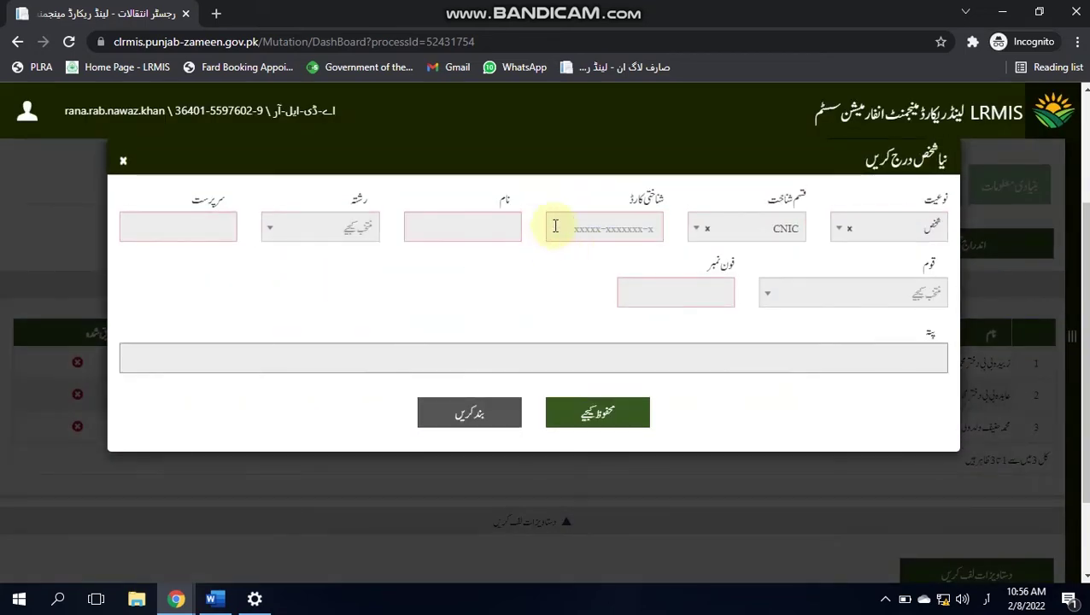
{"action": "left_click", "coordinate": [556, 227]}
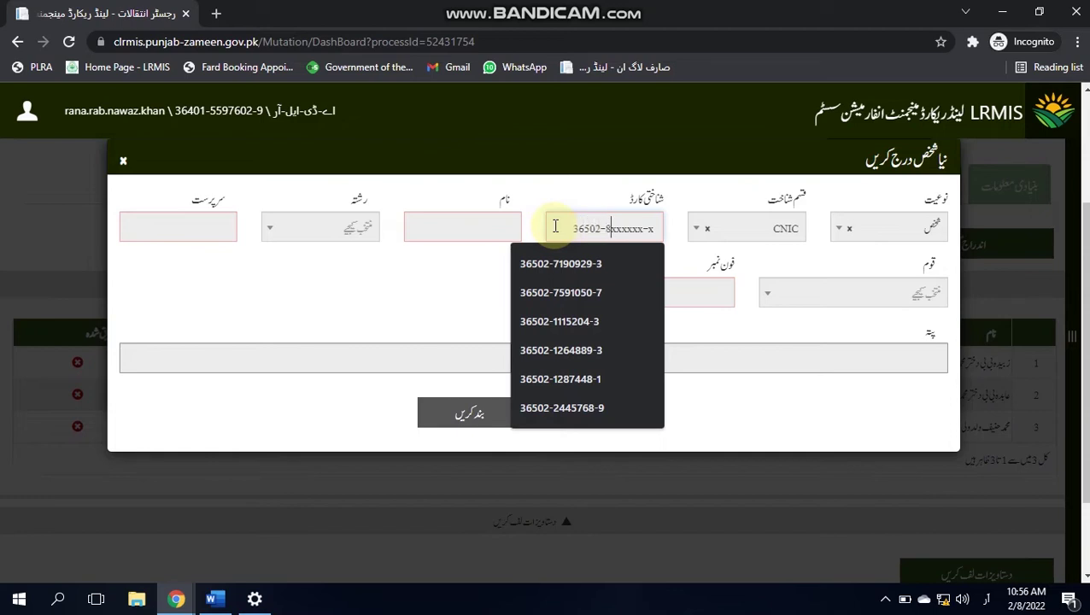
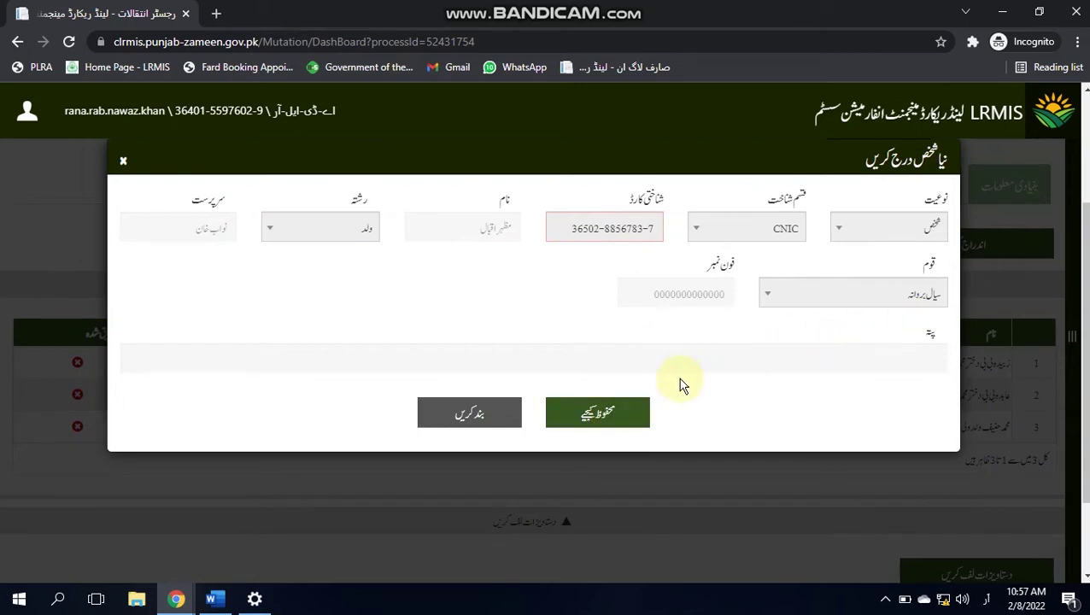
{"action": "left_click", "coordinate": [616, 417]}
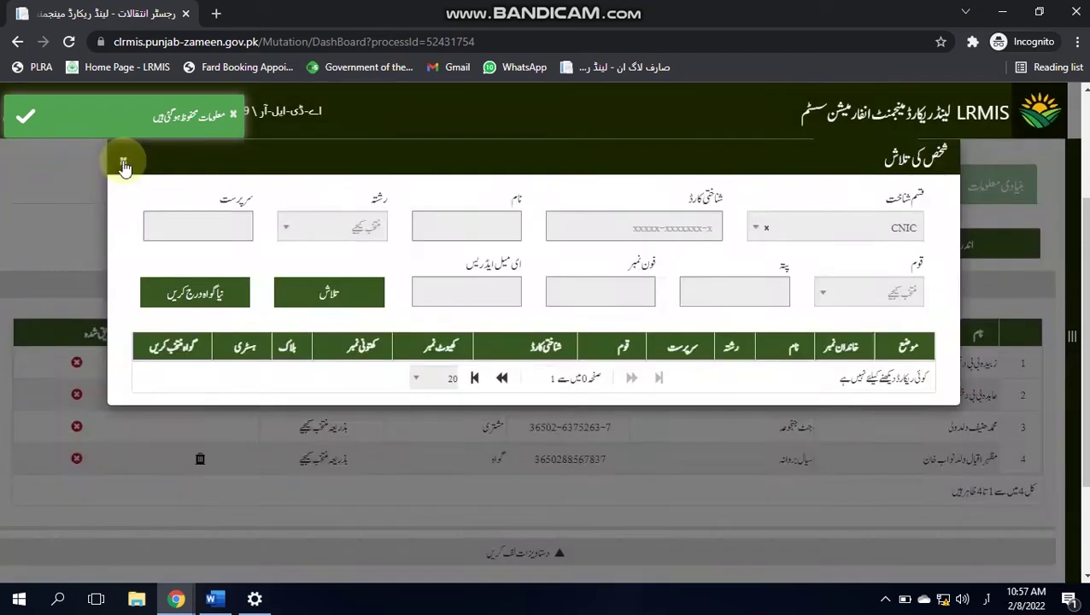
Step: Open the new witness's verification form and start biometric verification
{"action": "left_click", "coordinate": [124, 164]}
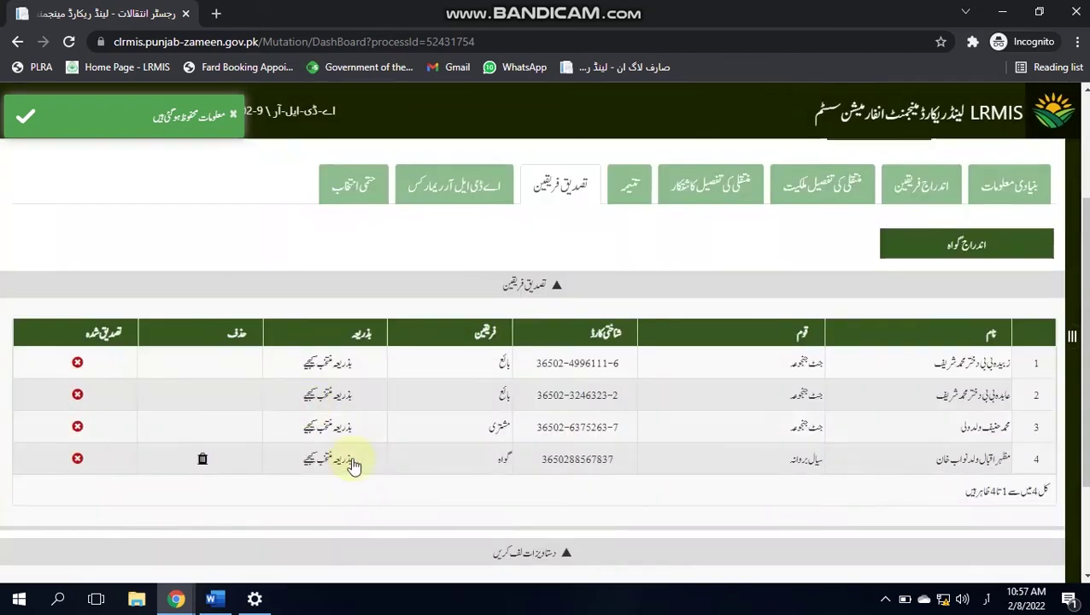
{"action": "left_click", "coordinate": [335, 459]}
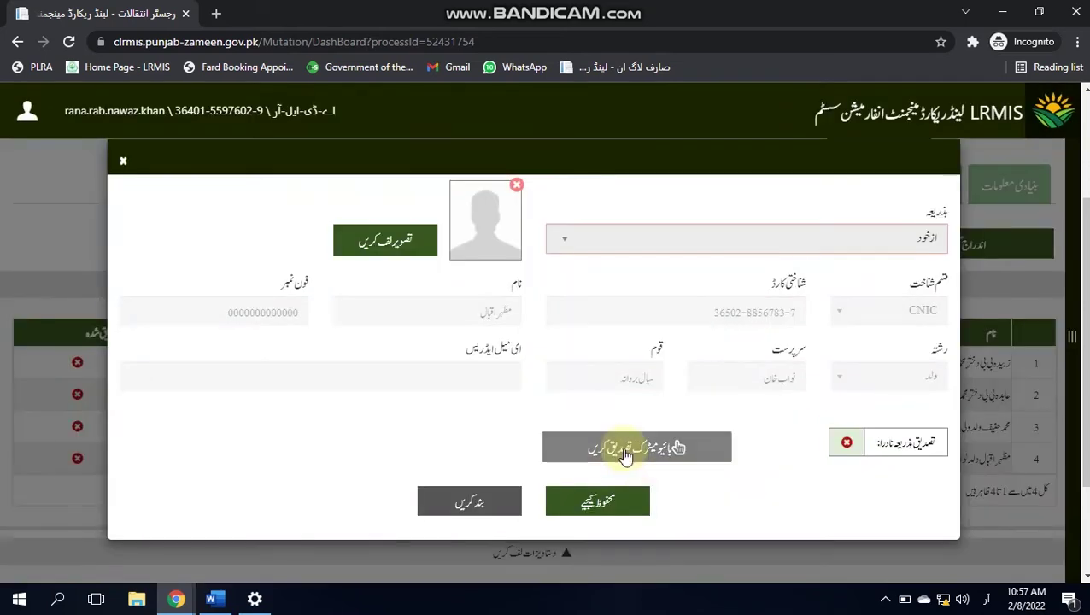
{"action": "left_click", "coordinate": [627, 456]}
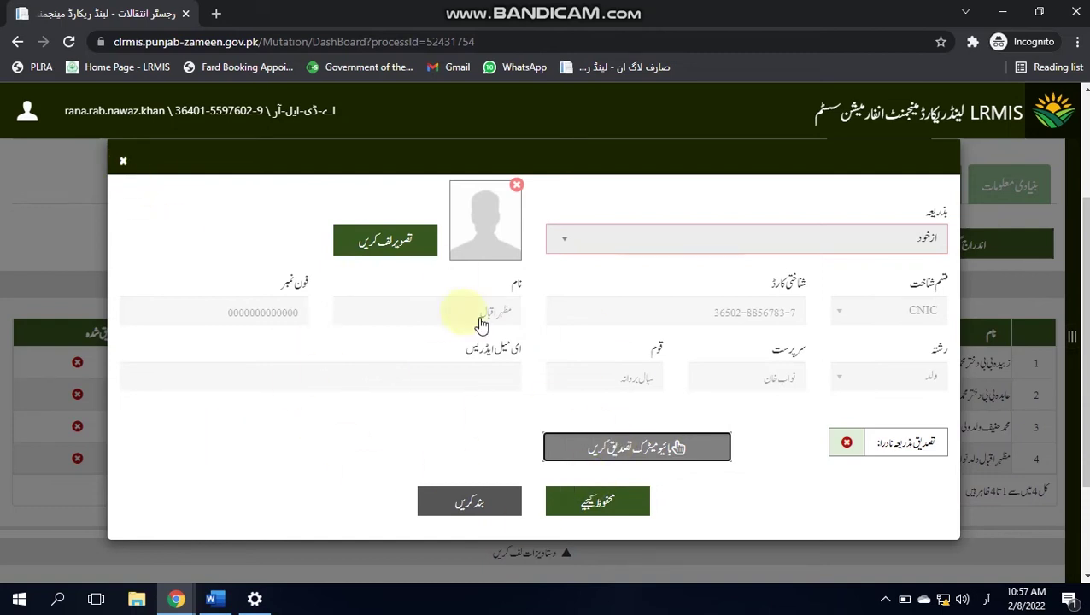
Step: Attempt the witness's fingerprint verification again after the first try fails
{"action": "left_click", "coordinate": [675, 447]}
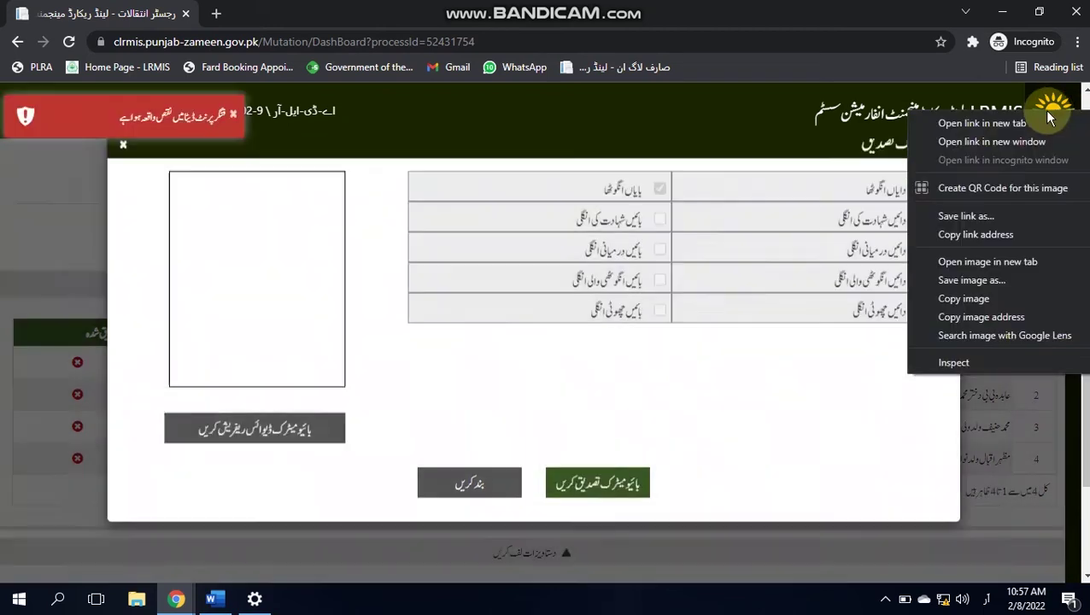
{"action": "left_click", "coordinate": [130, 157]}
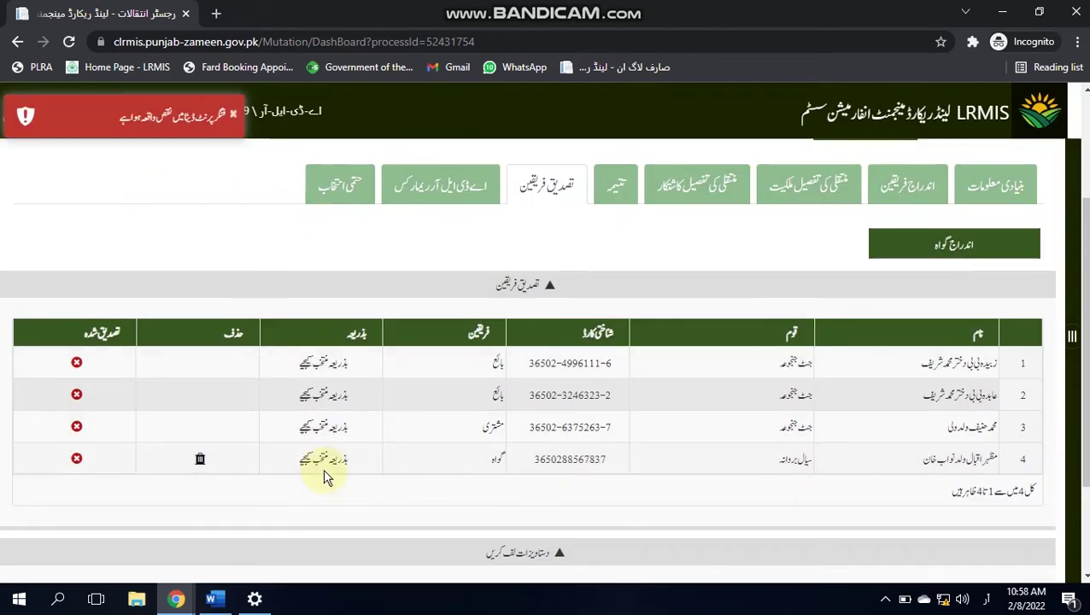
{"action": "left_click", "coordinate": [324, 460]}
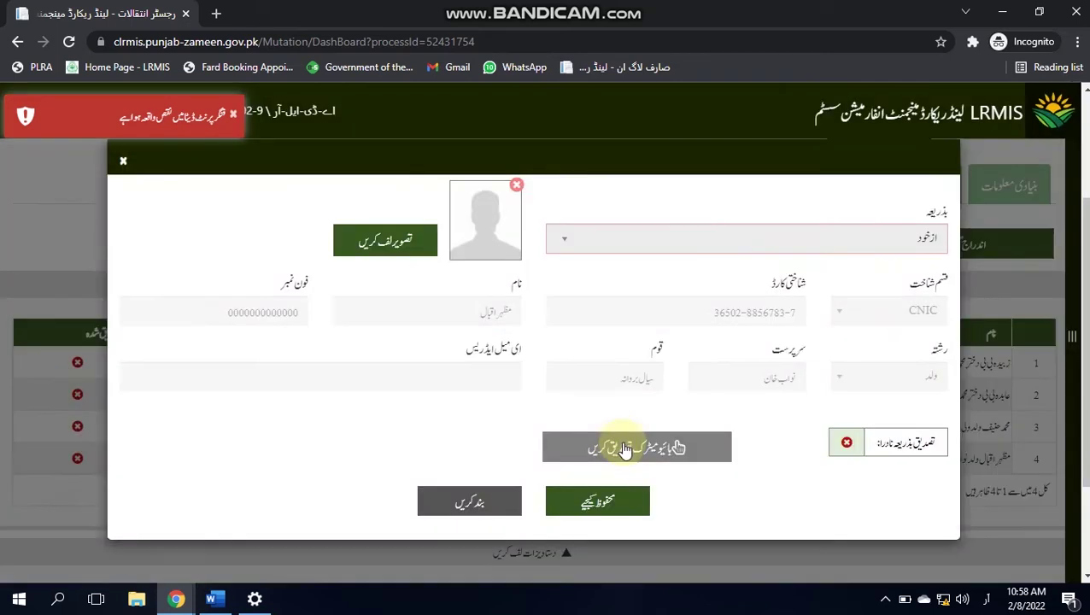
{"action": "left_click", "coordinate": [625, 449]}
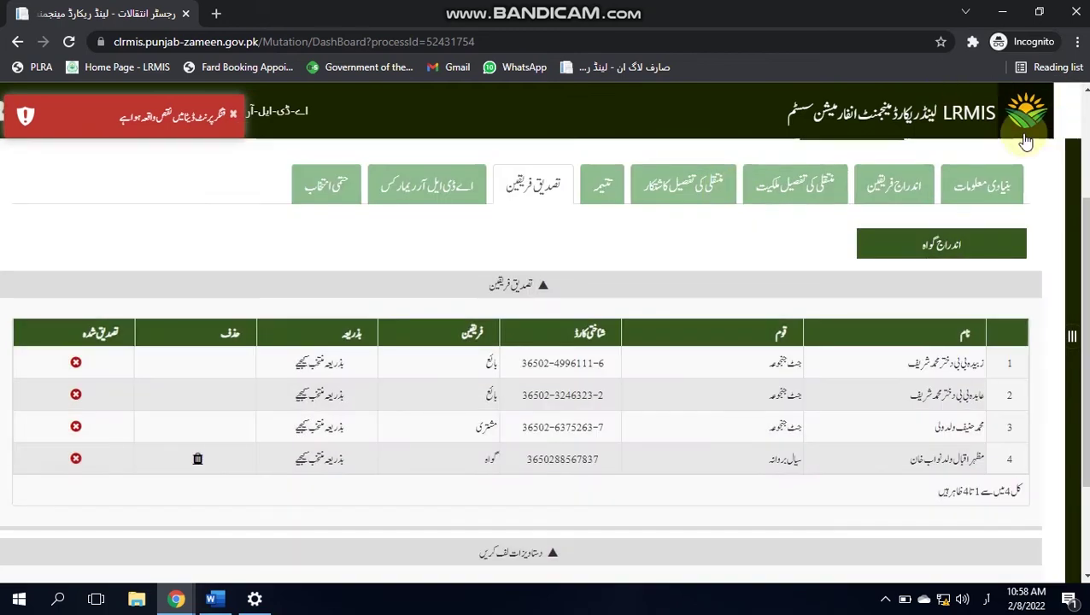
Step: Return to the mutation search page and select Mouza 130/9L
{"action": "left_click", "coordinate": [1025, 141]}
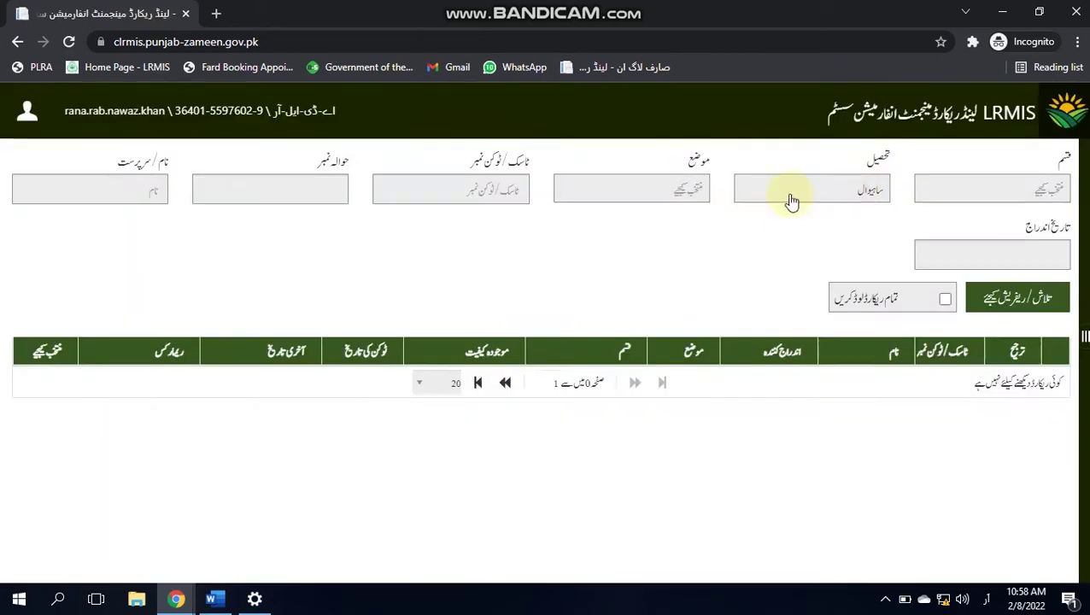
{"action": "left_click", "coordinate": [694, 194]}
{"action": "type", "text": "130"}
{"action": "key", "text": "Return"}
{"action": "left_click", "coordinate": [312, 195]}
{"action": "left_click", "coordinate": [257, 225]}
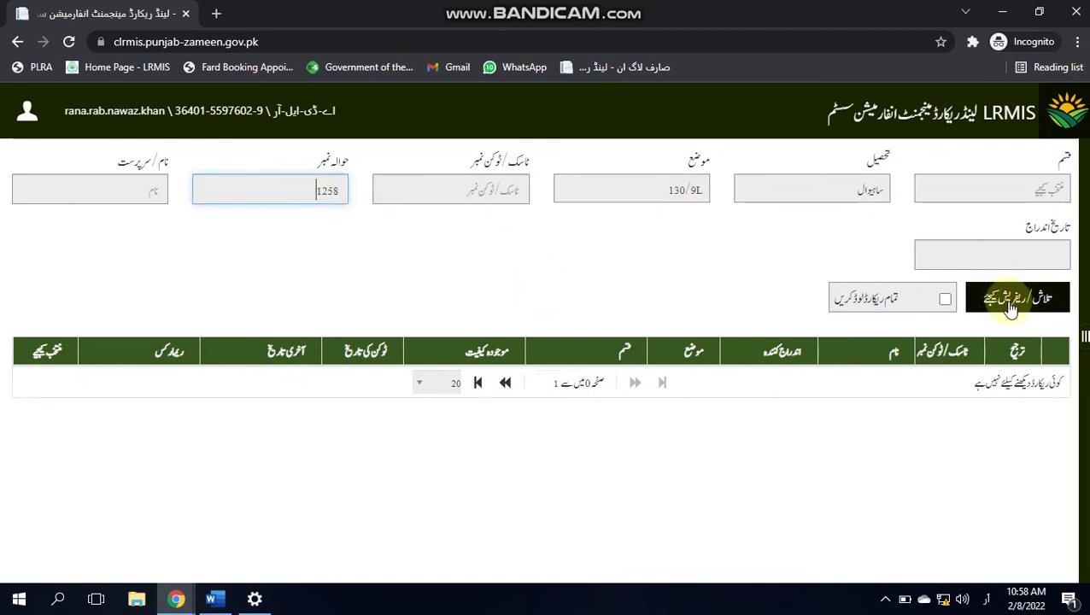
{"action": "left_click", "coordinate": [1008, 299]}
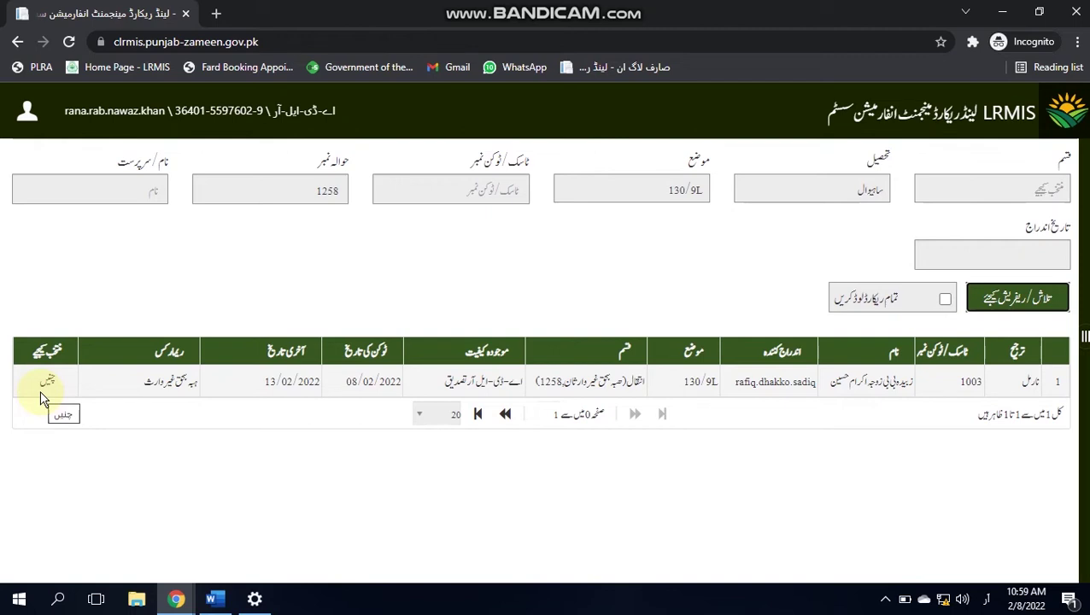
{"action": "left_click", "coordinate": [49, 381]}
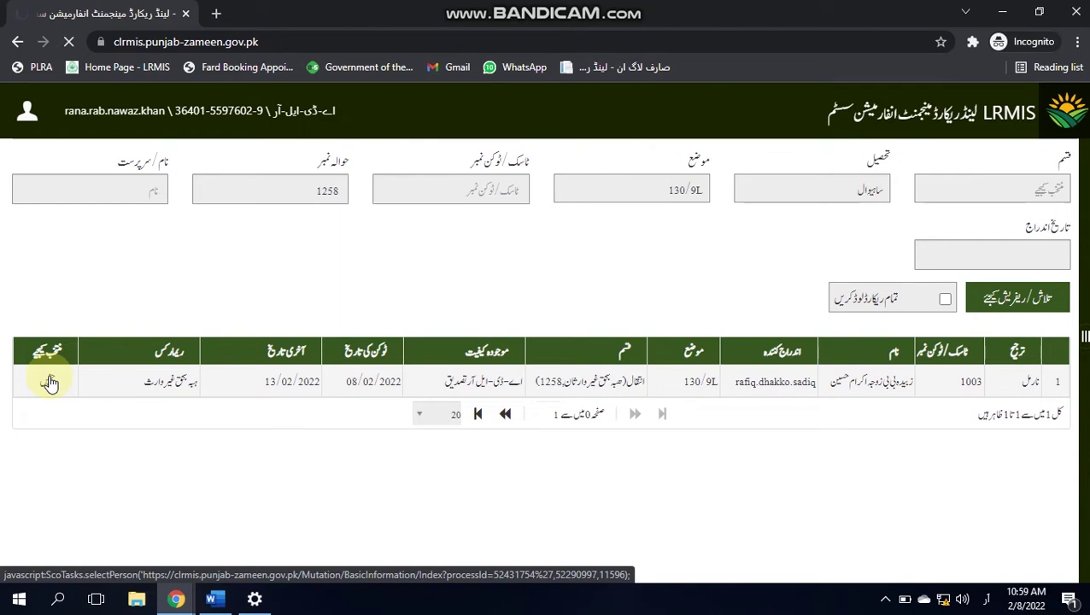
{"action": "left_click", "coordinate": [570, 329]}
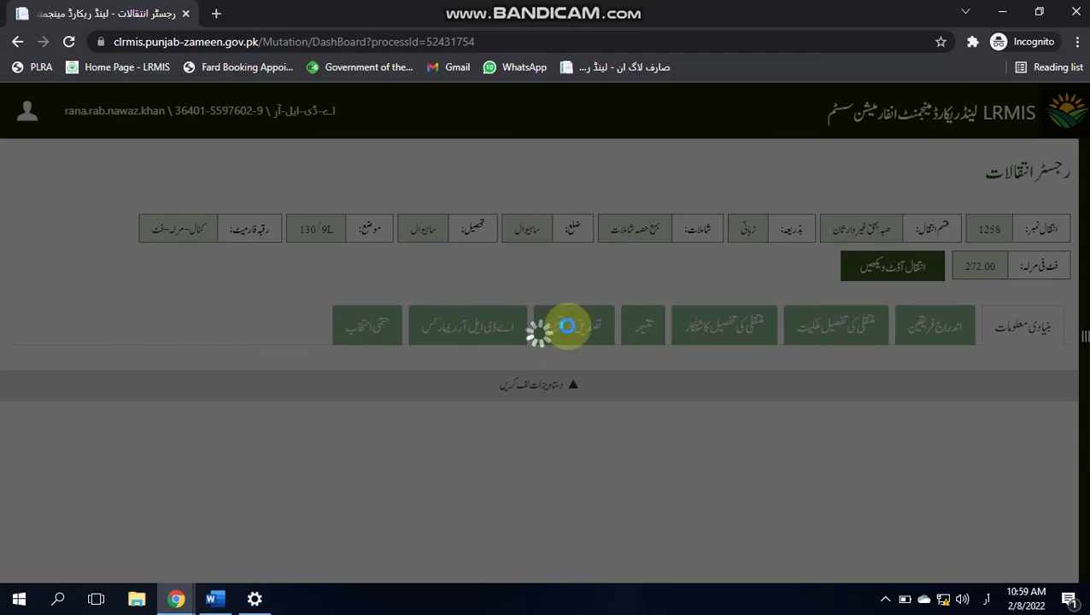
Step: Verify the row 4 witness by scanning the left thumb and confirming the match
{"action": "scroll", "coordinate": [1078, 305], "scroll_direction": "down", "scroll_amount": 3}
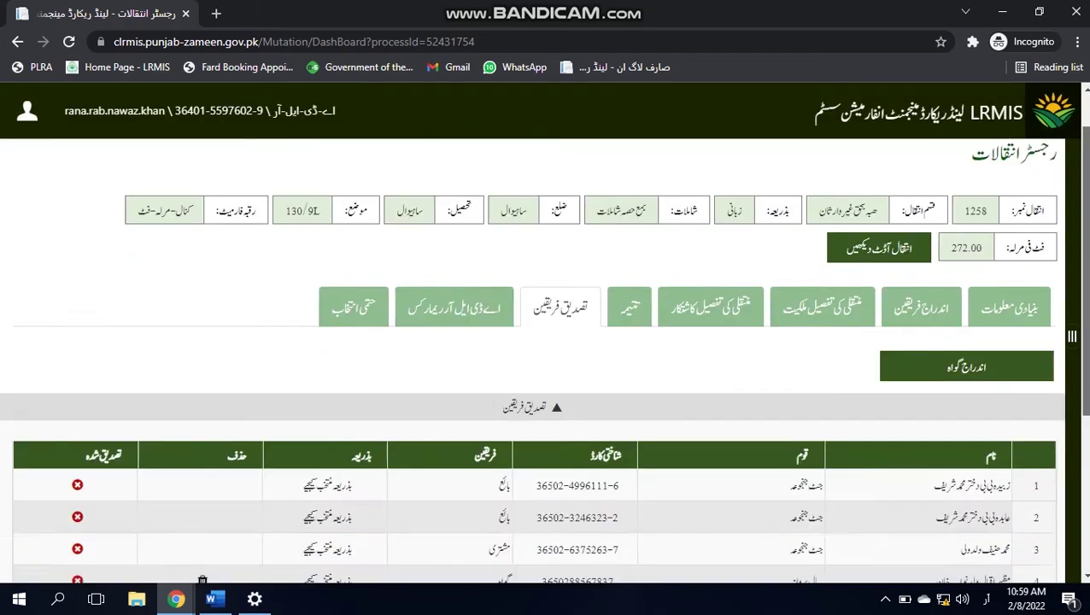
{"action": "left_click", "coordinate": [333, 390]}
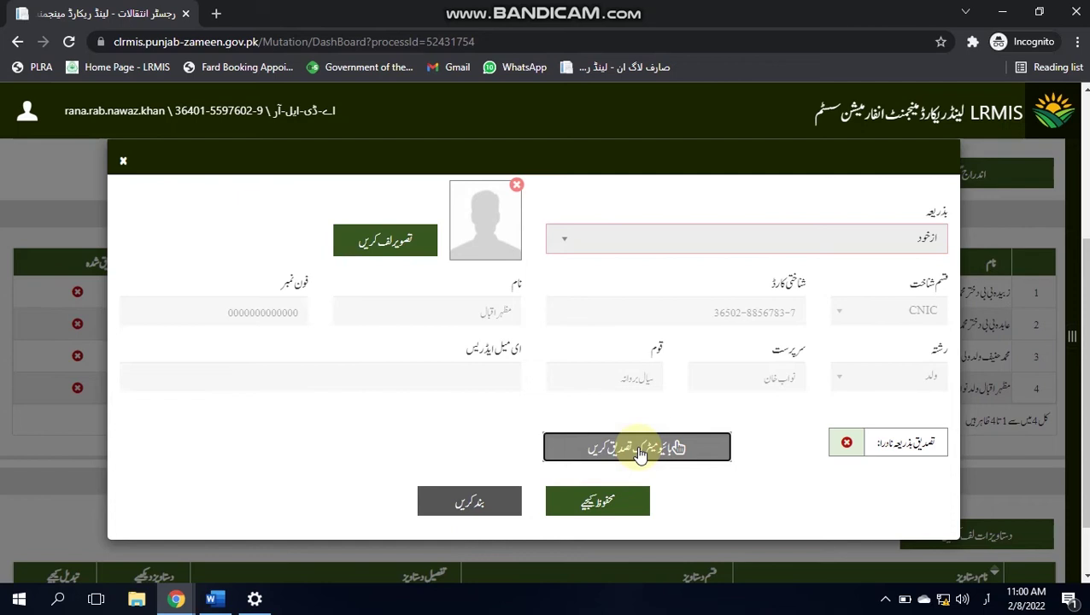
{"action": "left_click", "coordinate": [641, 454]}
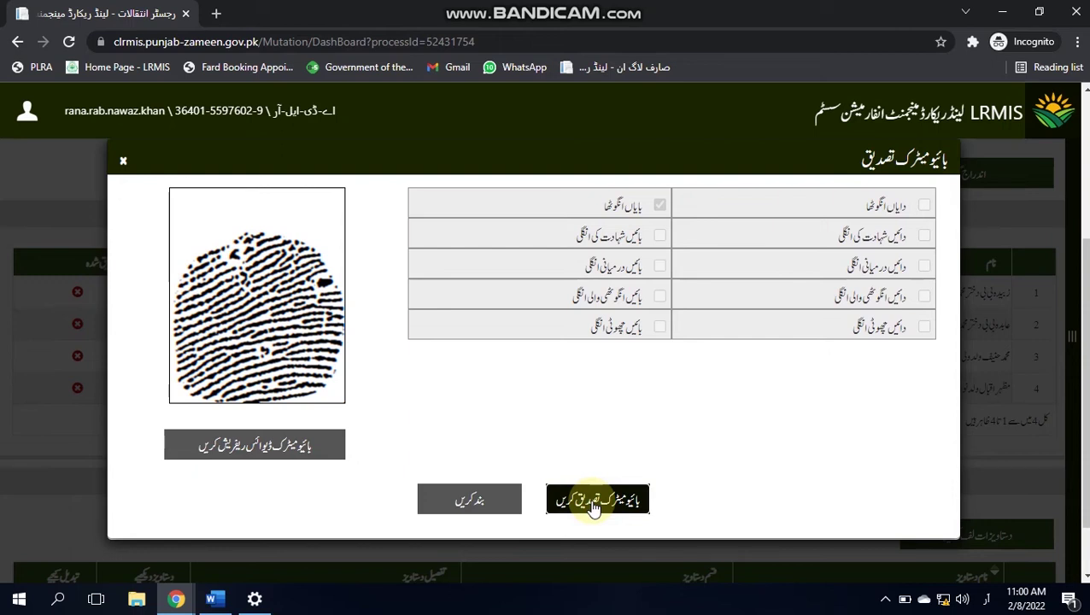
{"action": "left_click", "coordinate": [596, 502]}
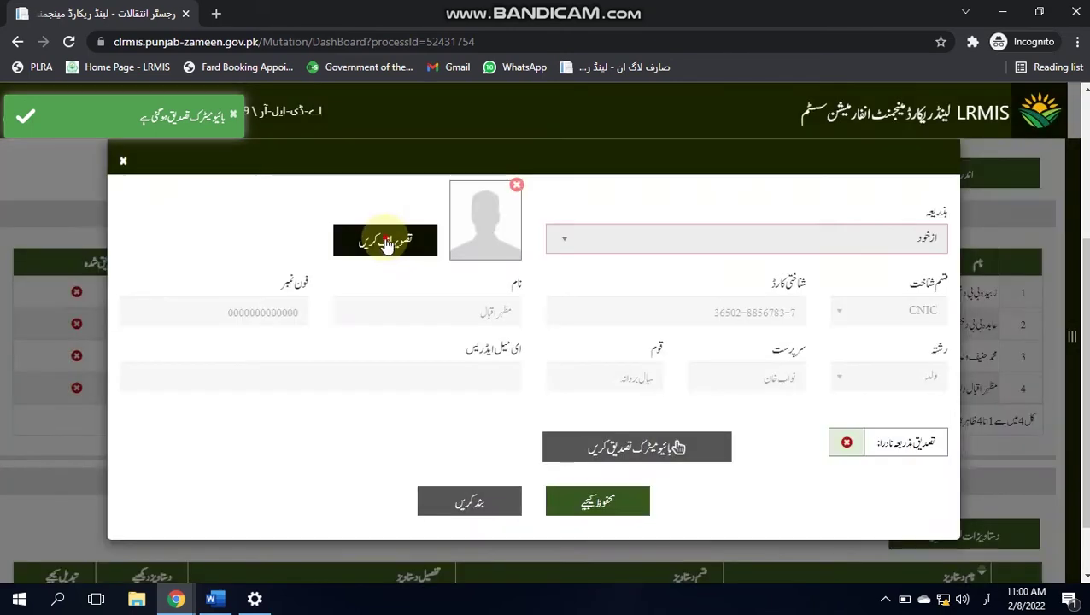
Step: Capture the witness's webcam photo, attach it, and save the verification details
{"action": "left_click", "coordinate": [385, 243]}
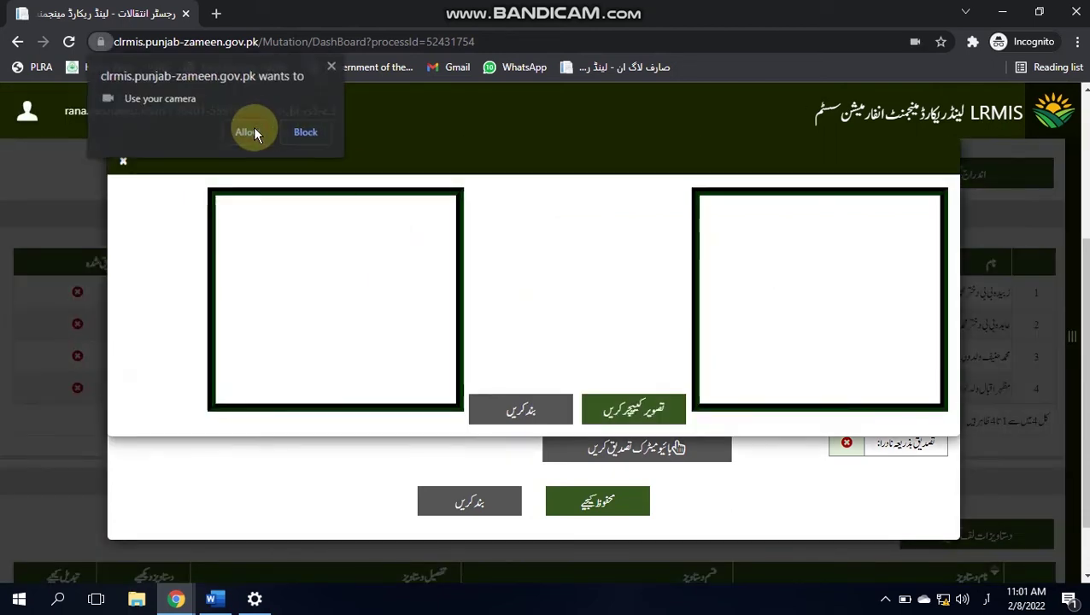
{"action": "left_click", "coordinate": [253, 126]}
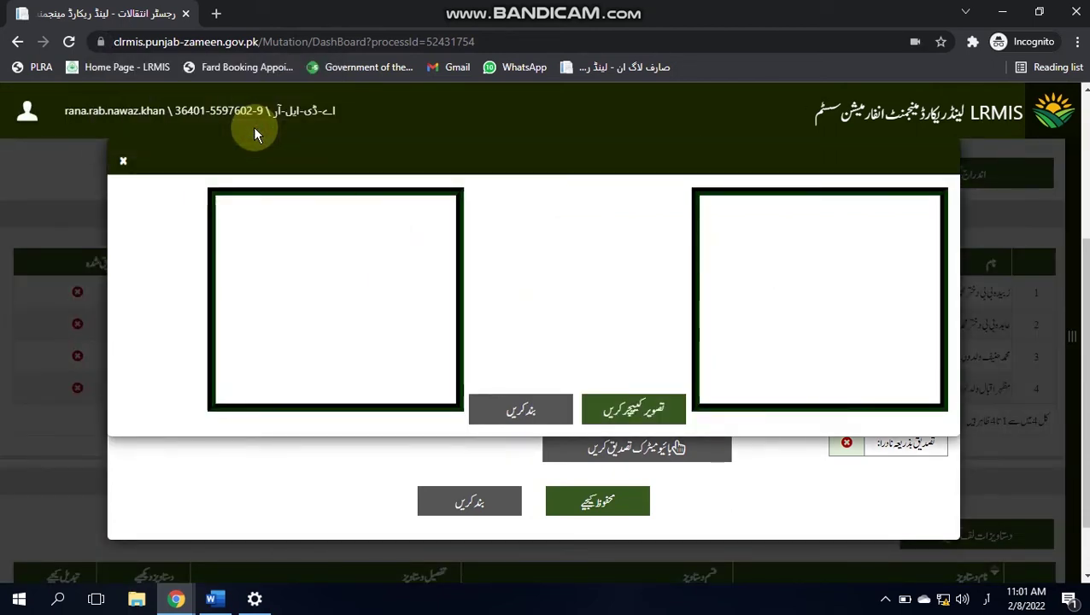
{"action": "left_click", "coordinate": [608, 402]}
{"action": "left_click", "coordinate": [530, 398]}
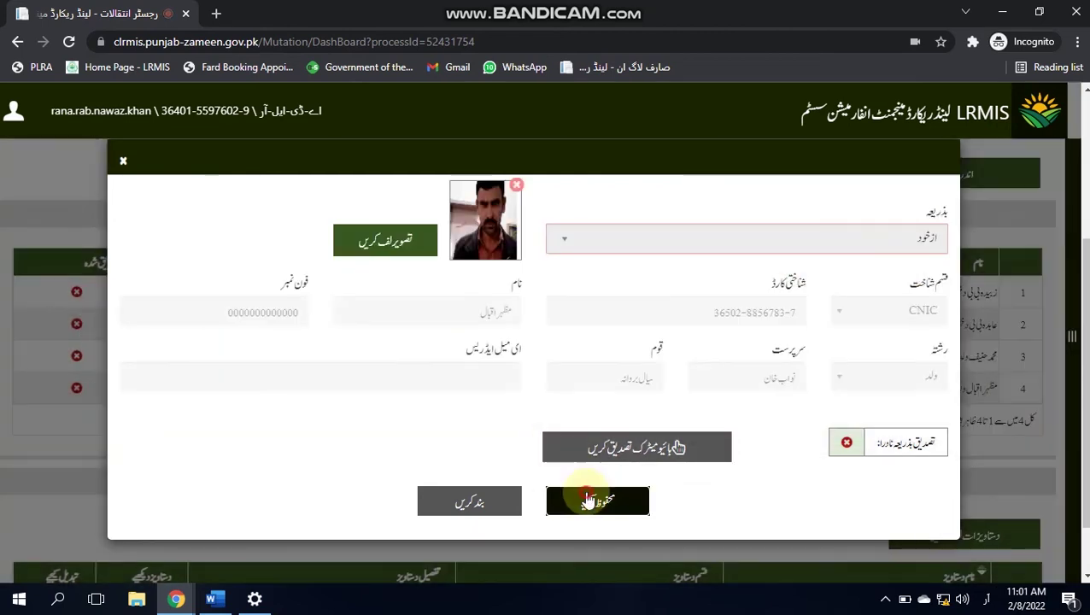
{"action": "left_click", "coordinate": [589, 502]}
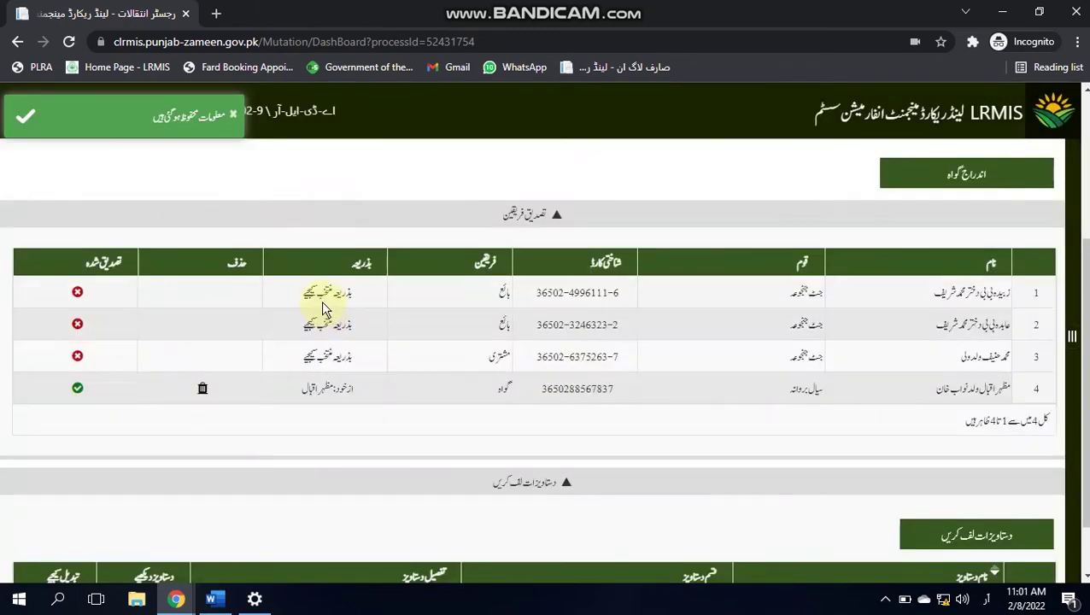
Step: Open the first donor's form and capture and attach her webcam photo
{"action": "left_click", "coordinate": [321, 293]}
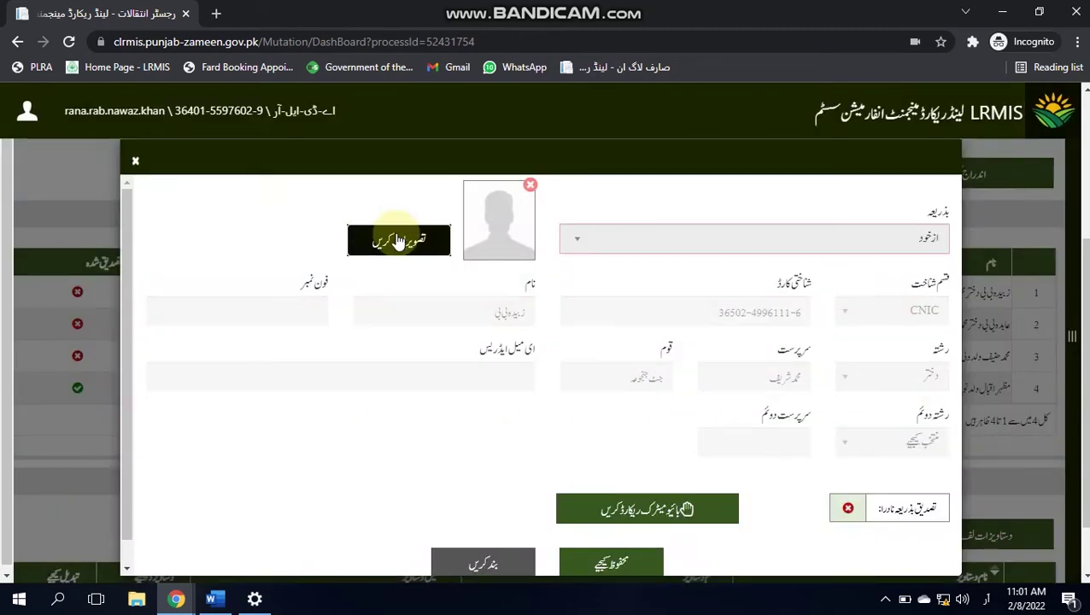
{"action": "left_click", "coordinate": [398, 242]}
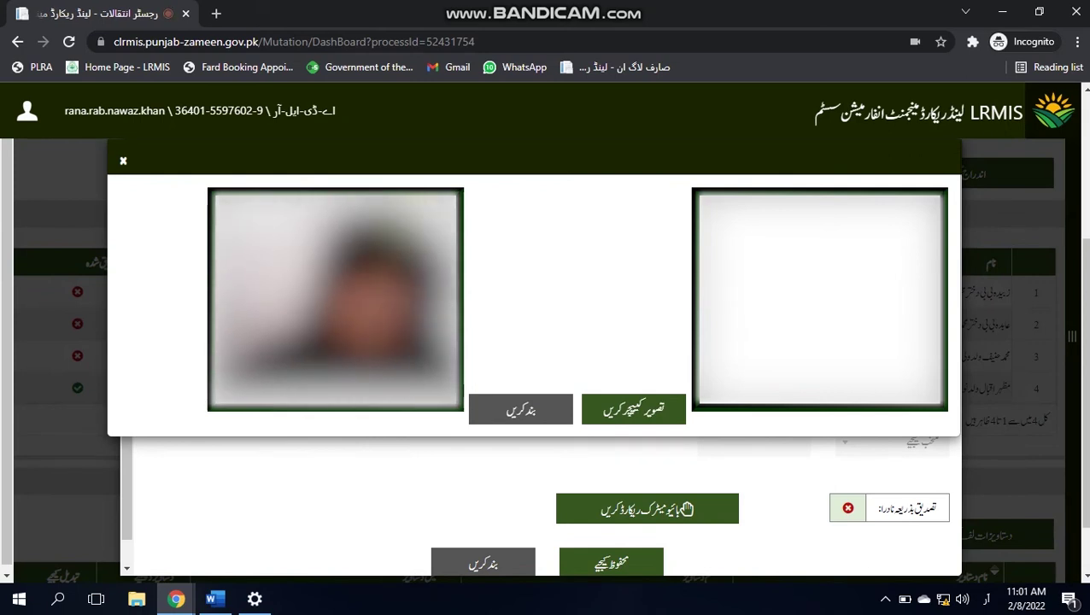
{"action": "left_click", "coordinate": [632, 411]}
{"action": "left_click", "coordinate": [516, 406]}
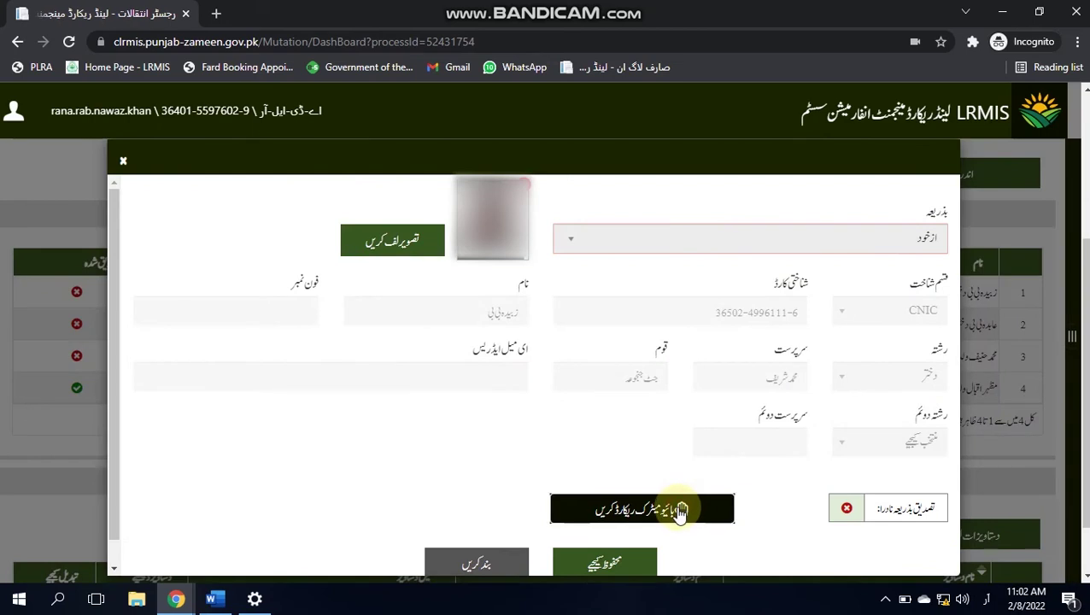
Step: Open fingerprint enrolment for the first donor
{"action": "left_click", "coordinate": [681, 511]}
{"action": "left_click", "coordinate": [123, 162]}
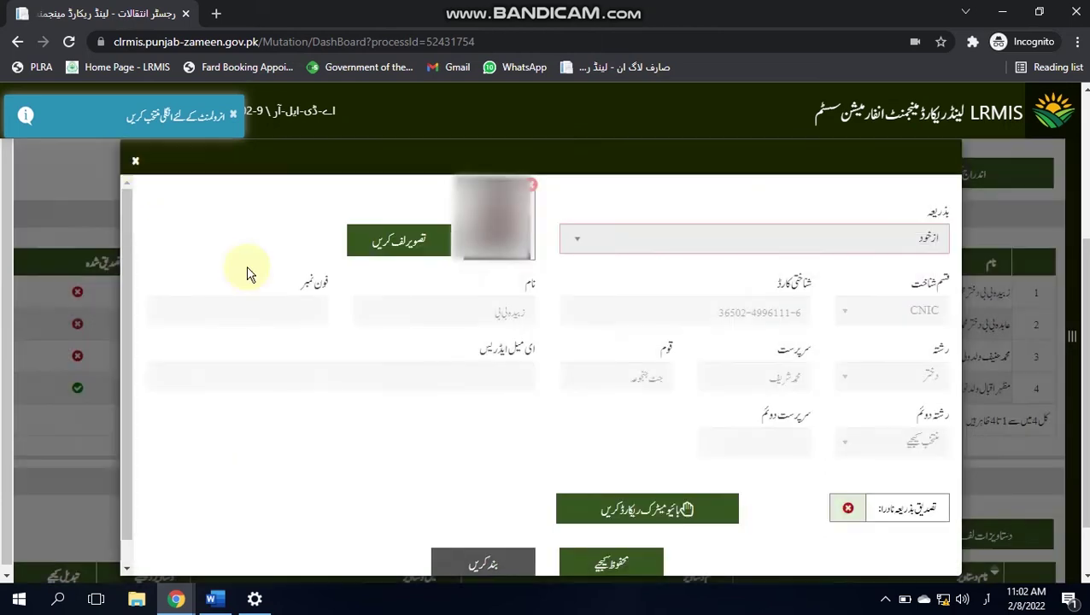
{"action": "left_click", "coordinate": [609, 513]}
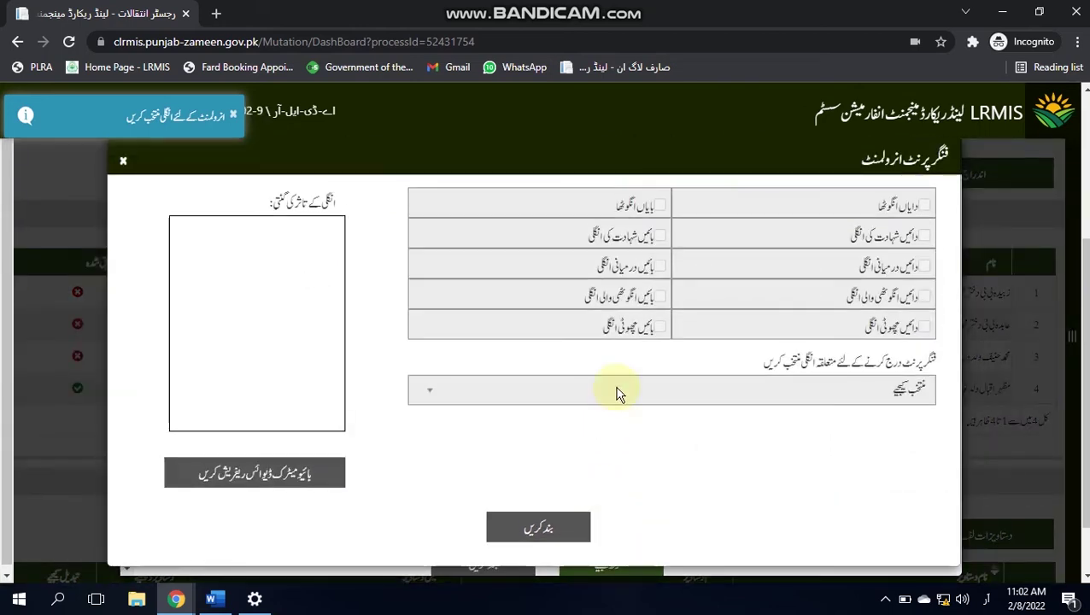
Step: Enrol the donor's left and right thumbs, then save her verification details
{"action": "left_click", "coordinate": [621, 391]}
{"action": "left_click", "coordinate": [738, 233]}
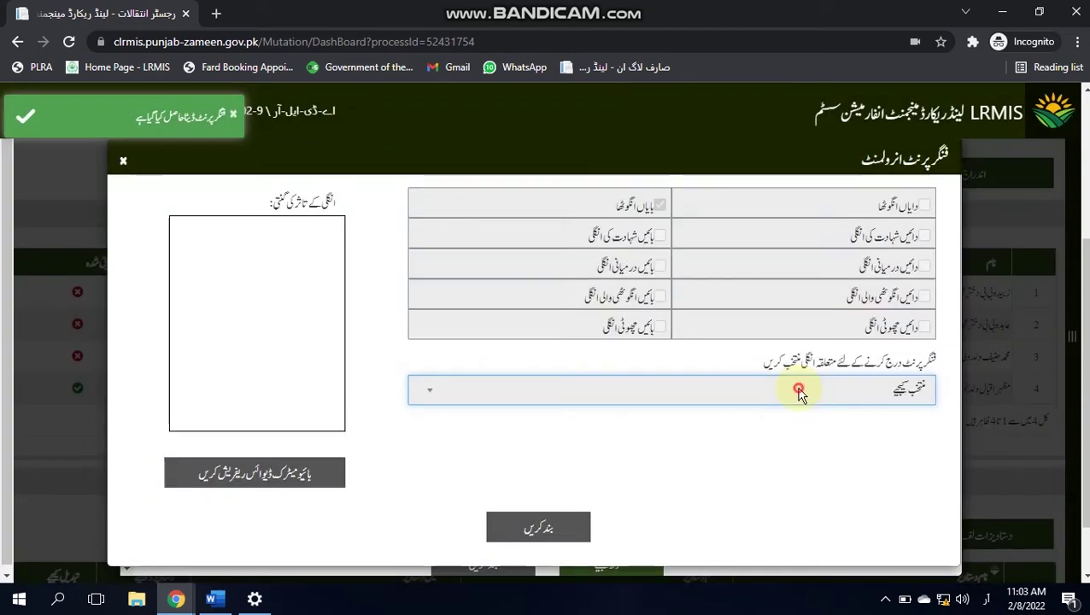
{"action": "left_click", "coordinate": [784, 392]}
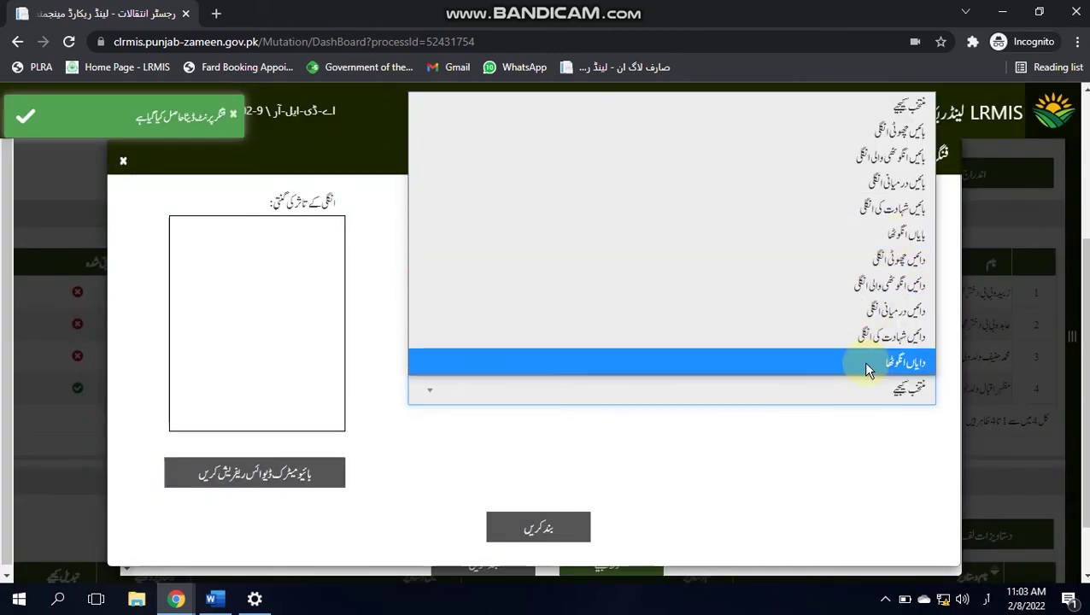
{"action": "left_click", "coordinate": [863, 362]}
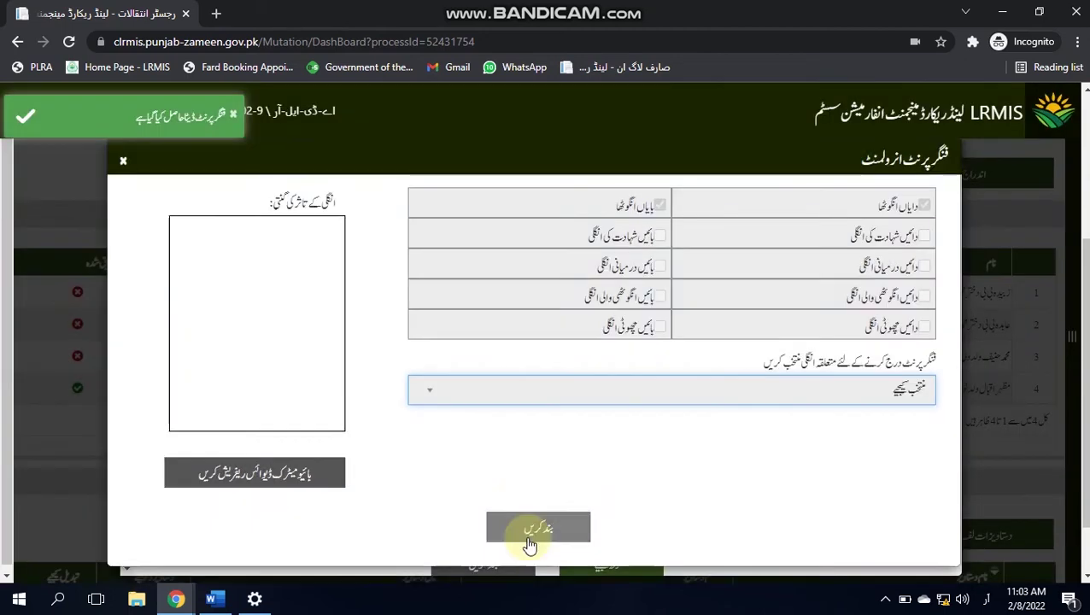
{"action": "left_click", "coordinate": [530, 537]}
{"action": "left_click", "coordinate": [605, 566]}
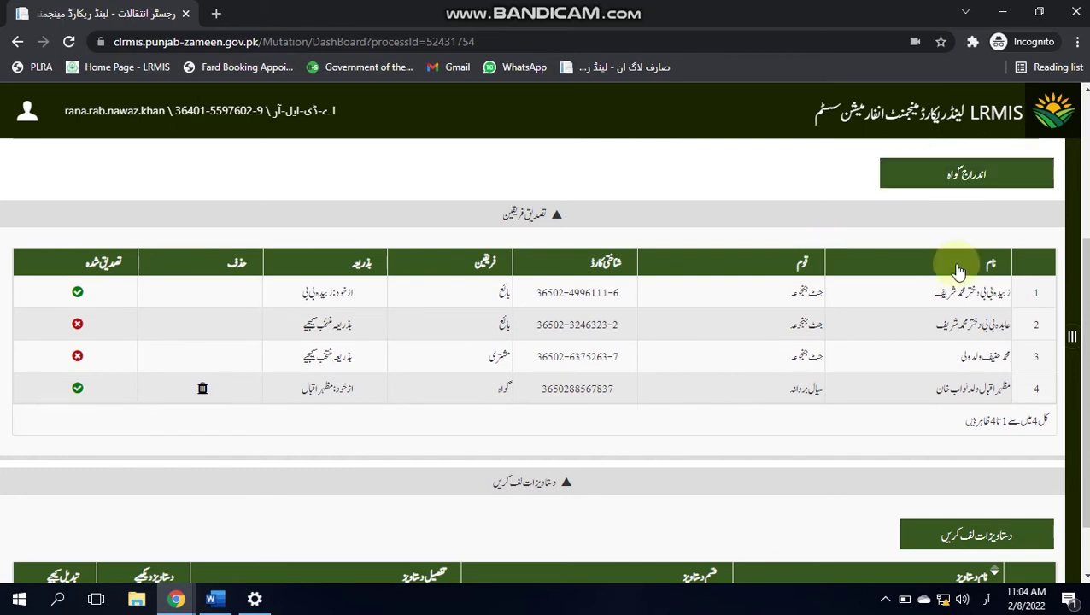
Step: Open the new-witness form and enter the witness's CNIC number and full name
{"action": "left_click", "coordinate": [944, 176]}
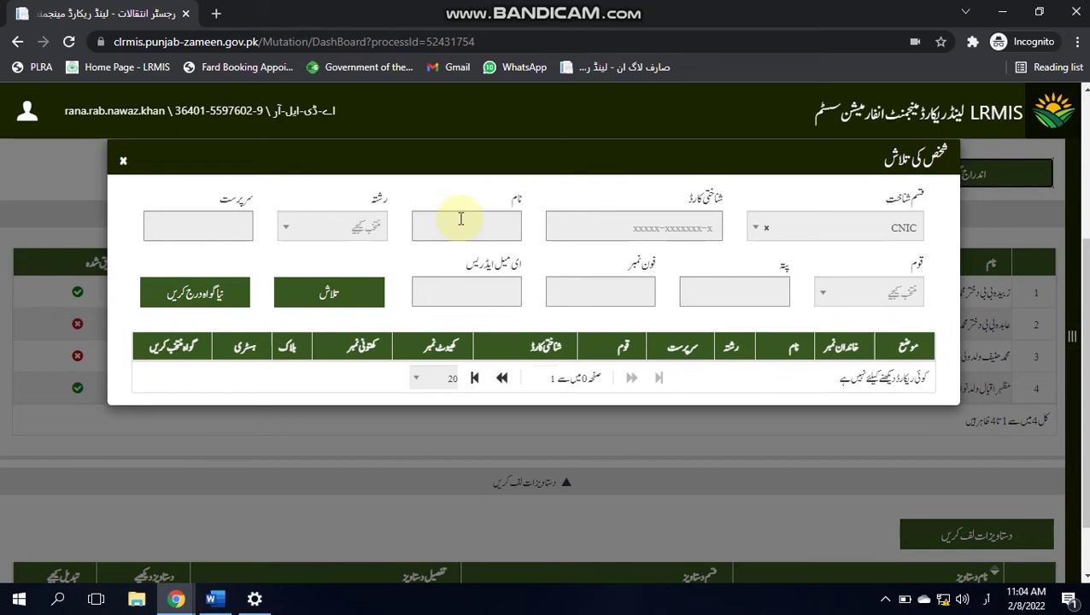
{"action": "left_click", "coordinate": [461, 220]}
{"action": "left_click", "coordinate": [190, 293]}
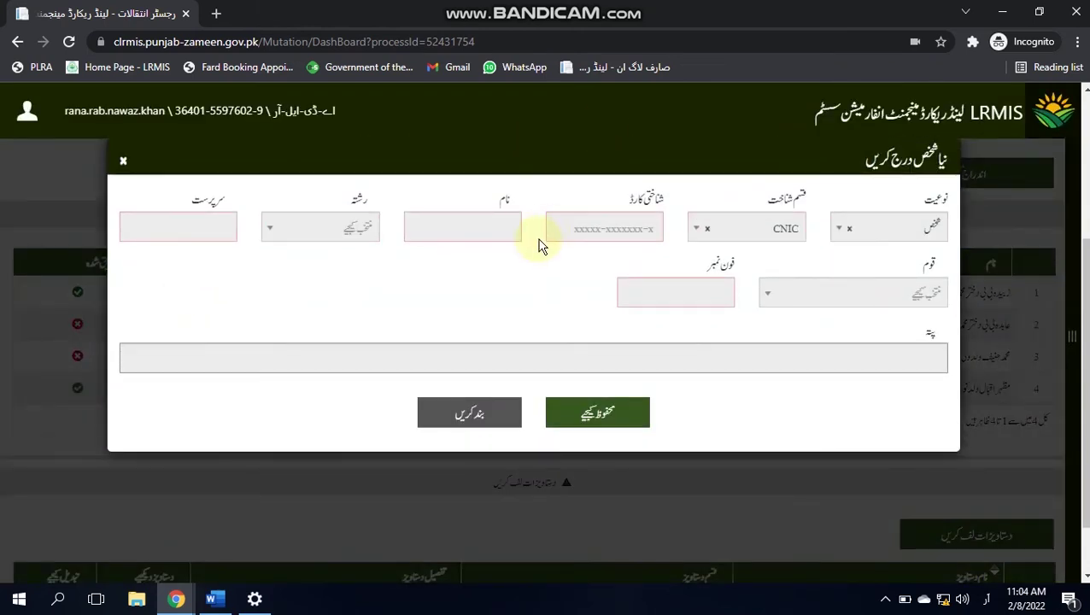
{"action": "left_click", "coordinate": [554, 227]}
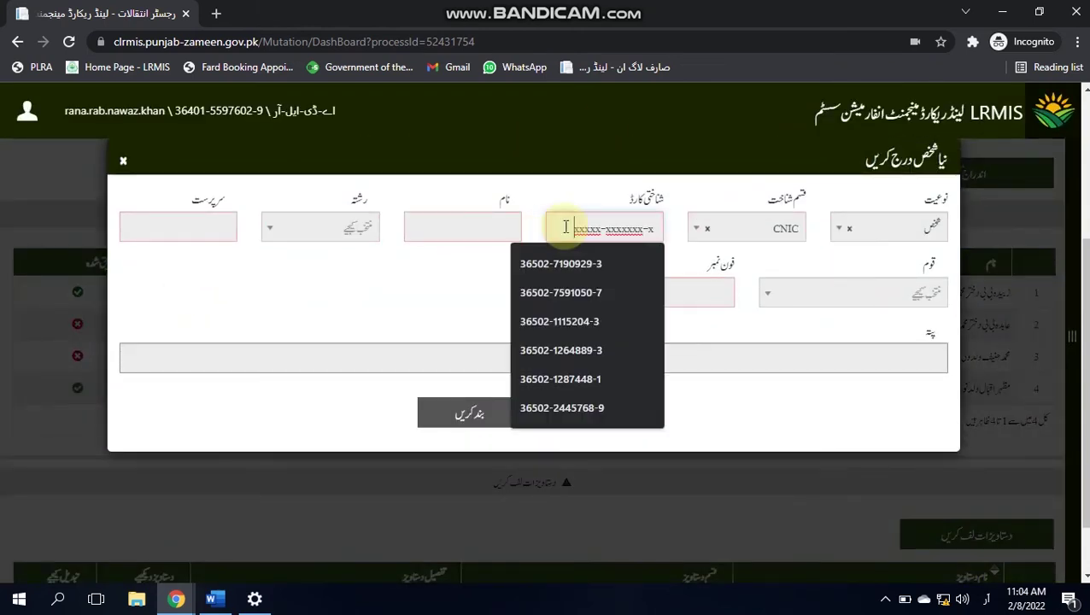
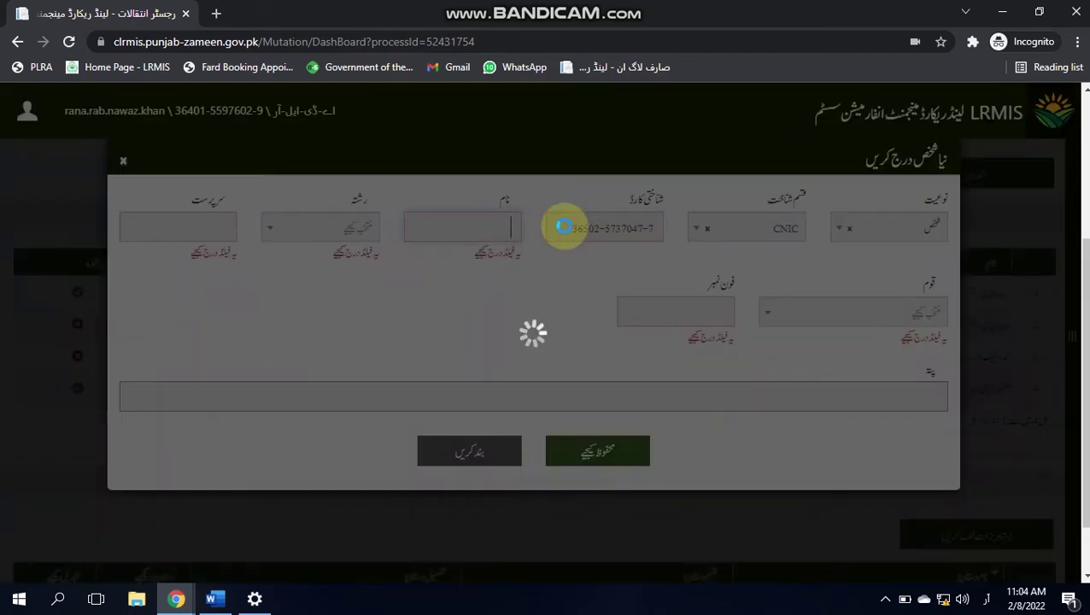
Step: Set the relationship to ولد and enter the guardian's name
{"action": "key", "text": "Tab"}
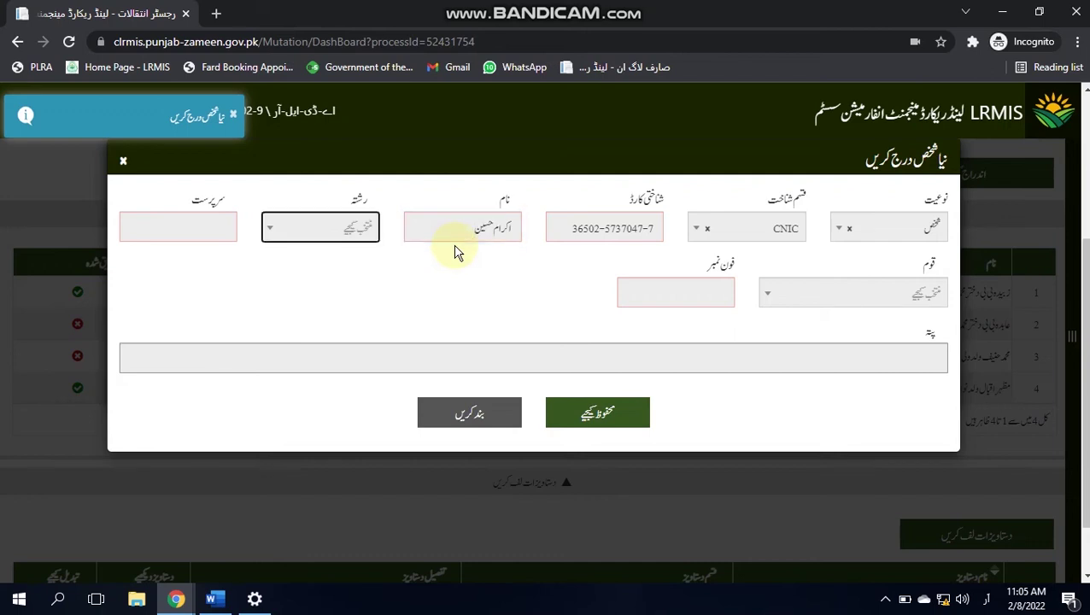
{"action": "left_click", "coordinate": [336, 230]}
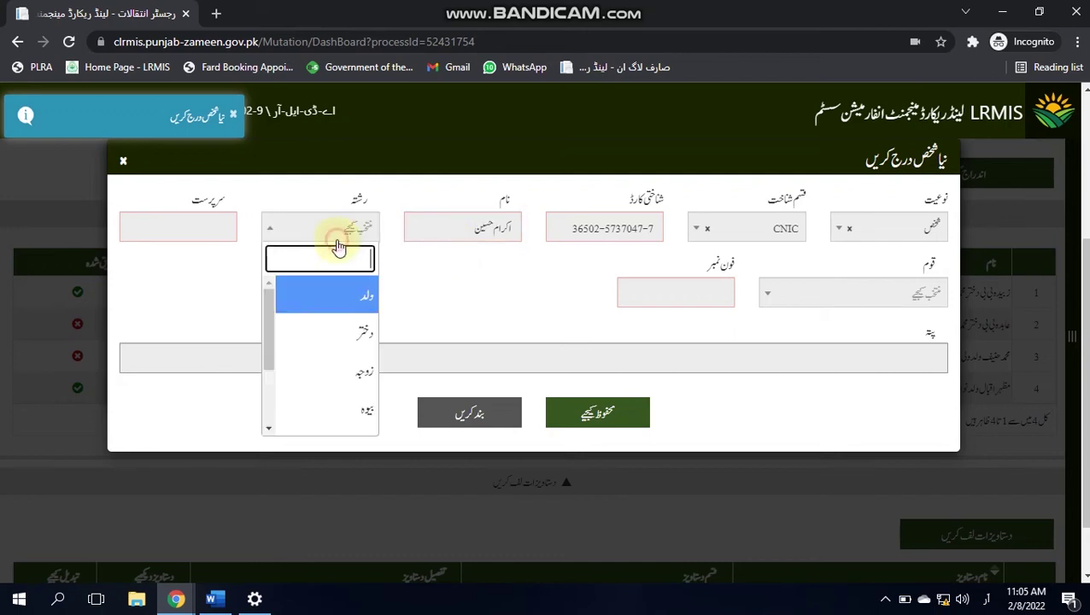
{"action": "left_click", "coordinate": [365, 296]}
{"action": "left_click", "coordinate": [191, 220]}
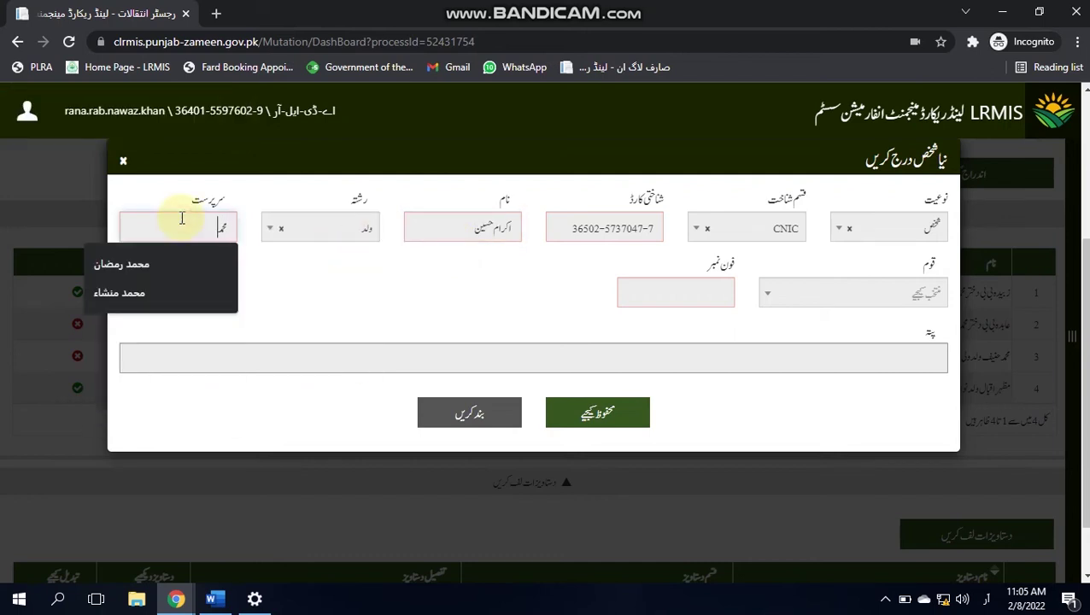
Step: Choose caste جٹ جنجوعہ, fill in the phone number, and save the witness as the fifth party
{"action": "left_click", "coordinate": [905, 294]}
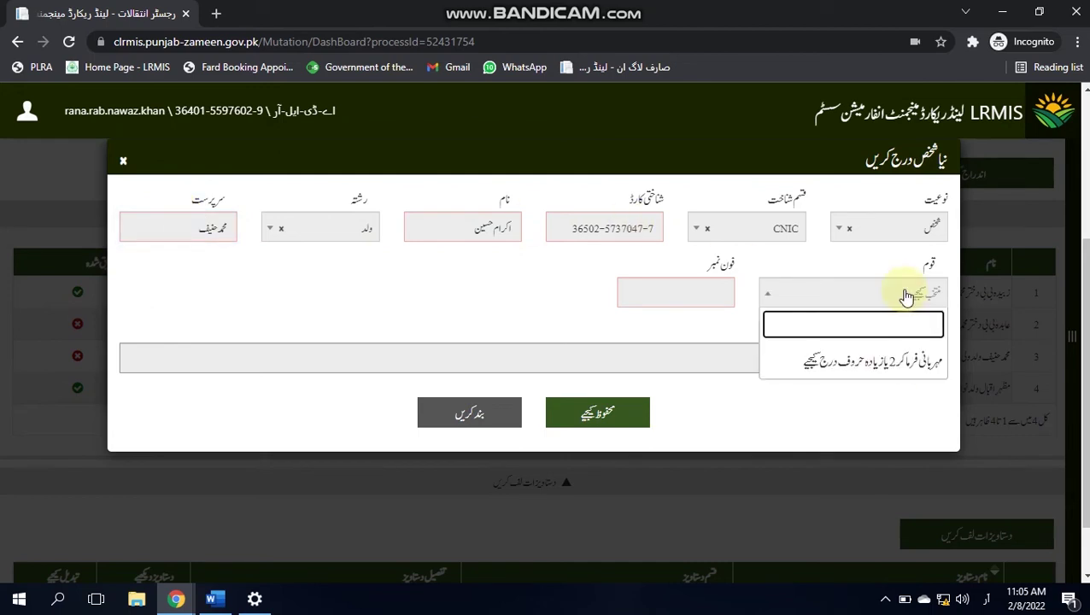
{"action": "type", "text": "جٹ جنجوع"}
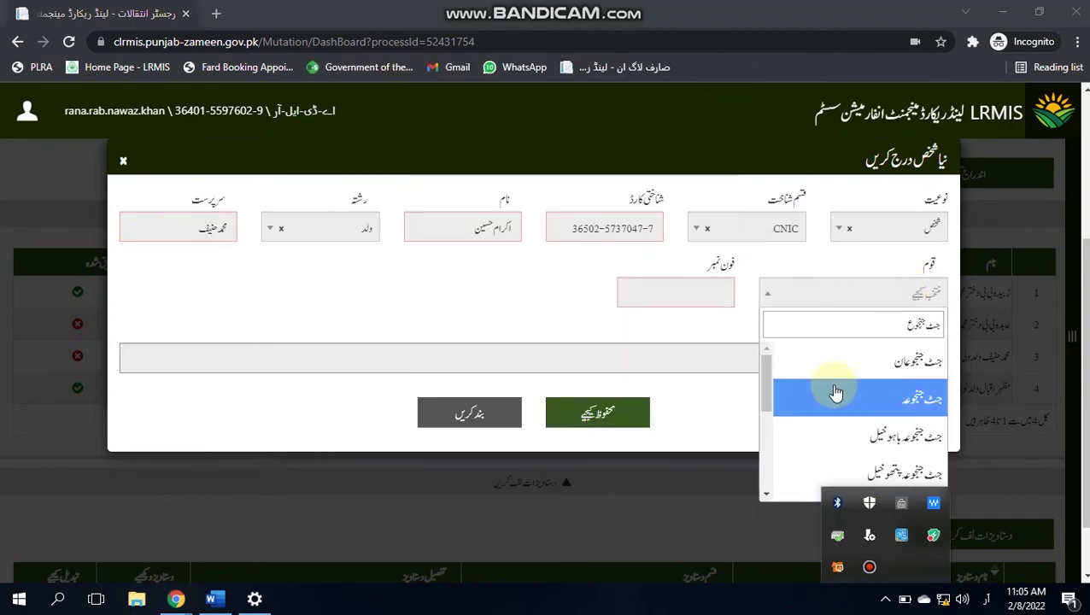
{"action": "left_click", "coordinate": [842, 395]}
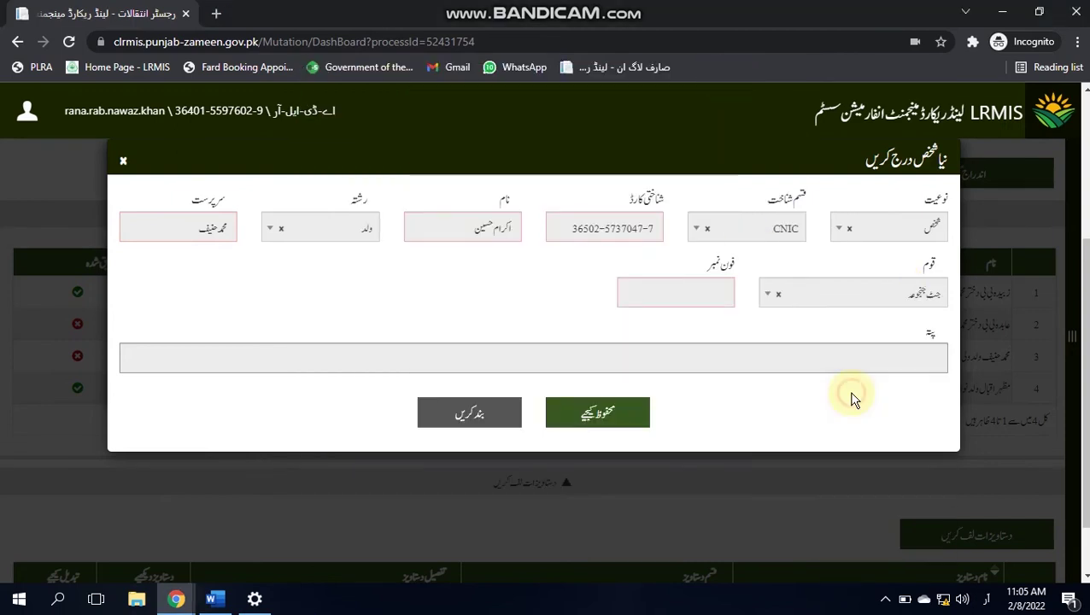
{"action": "left_click", "coordinate": [685, 299]}
{"action": "left_click", "coordinate": [675, 332]}
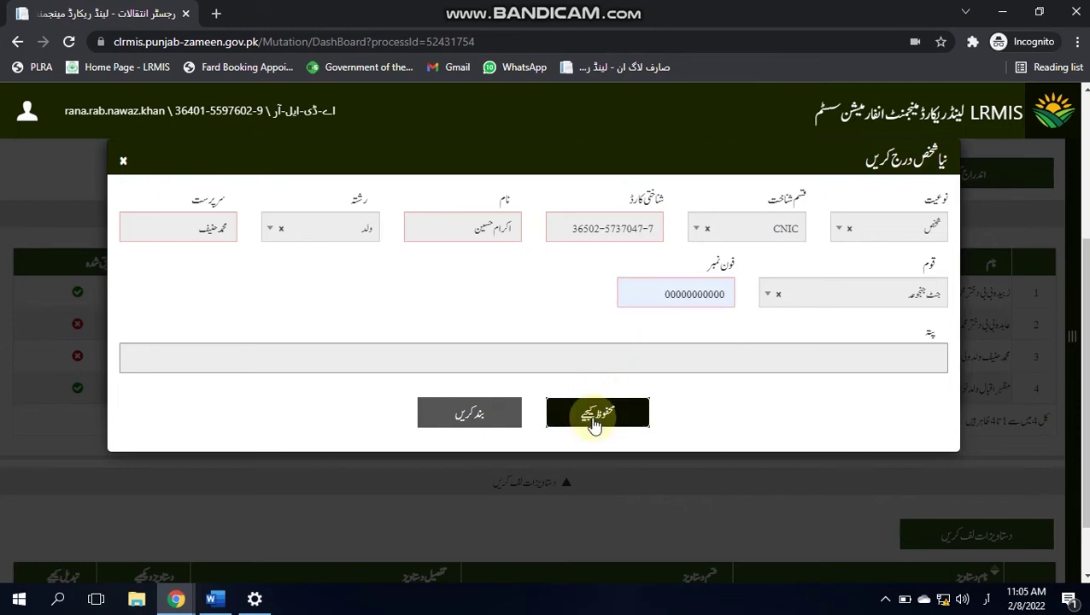
{"action": "left_click", "coordinate": [596, 419]}
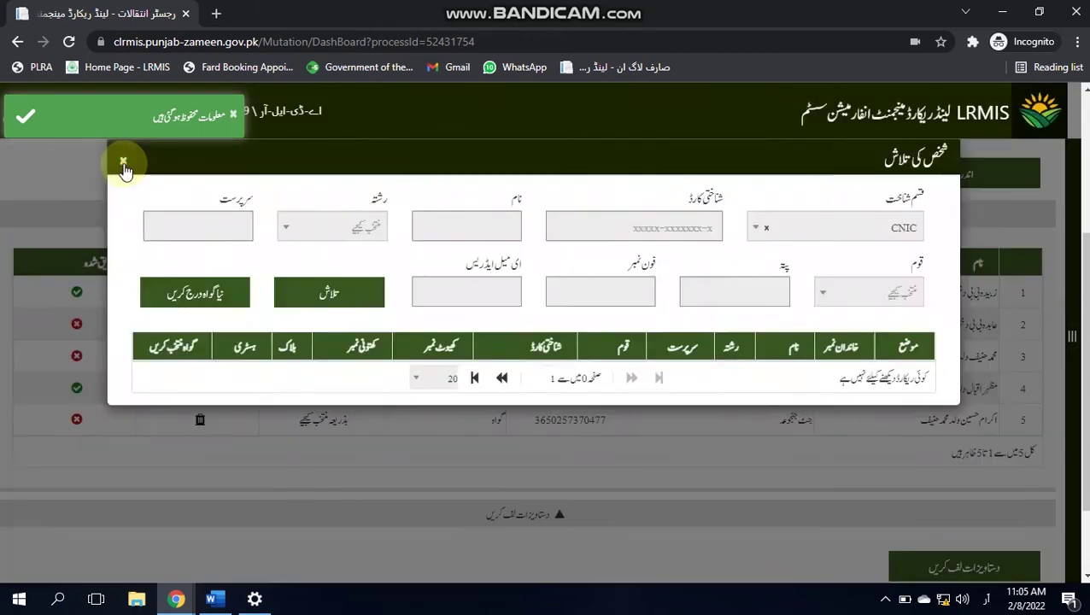
{"action": "left_click", "coordinate": [124, 164]}
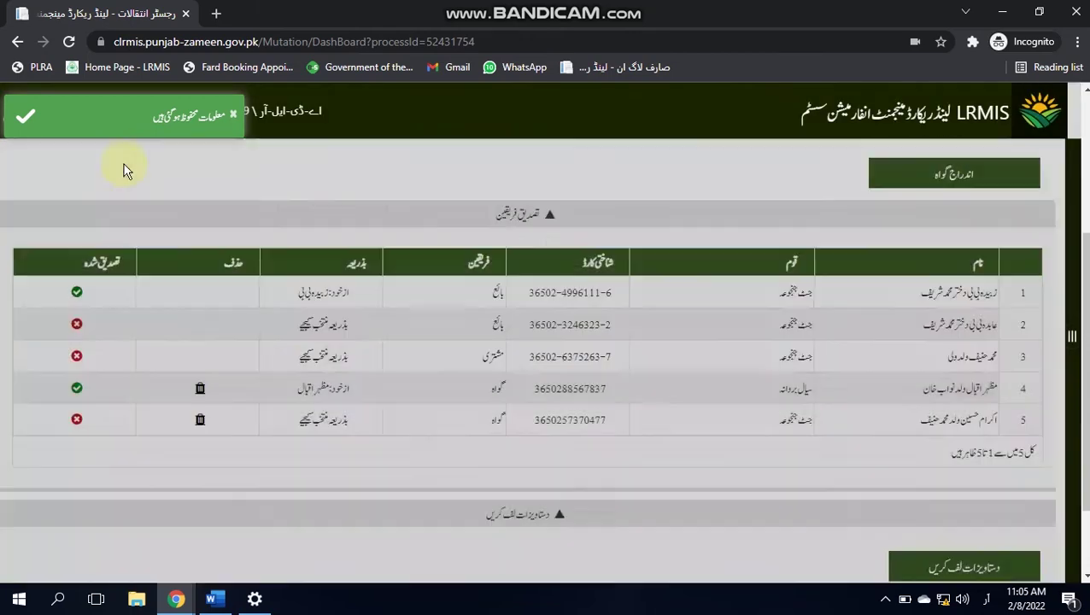
Step: Enroll the row-5 witness's left thumb (بایاں انگوٹھا) fingerprint by biometric capture
{"action": "left_click", "coordinate": [338, 423]}
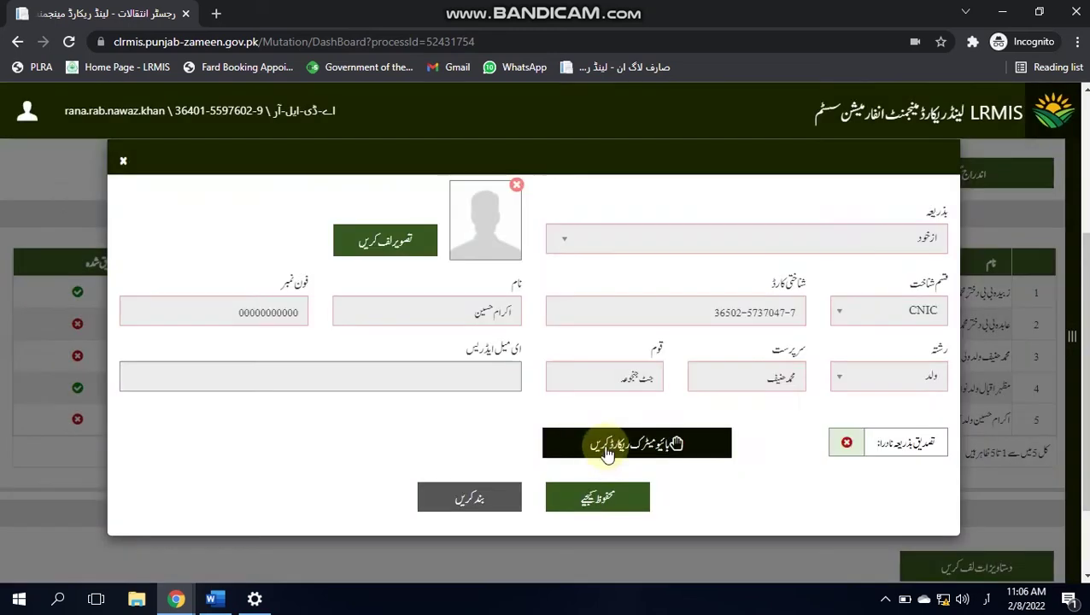
{"action": "left_click", "coordinate": [605, 453]}
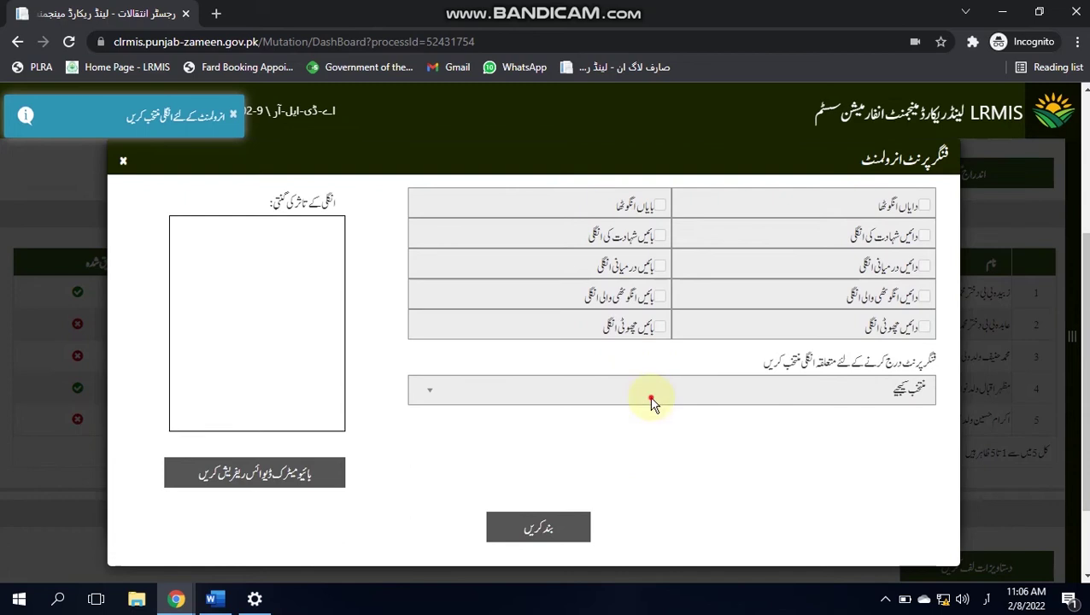
{"action": "left_click", "coordinate": [652, 397]}
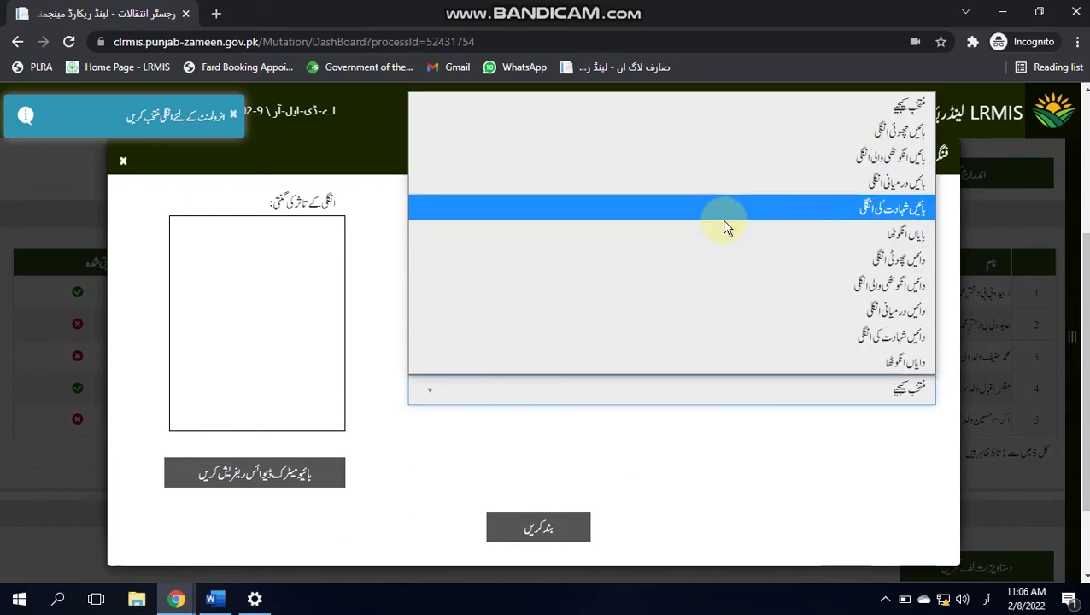
{"action": "left_click", "coordinate": [723, 233]}
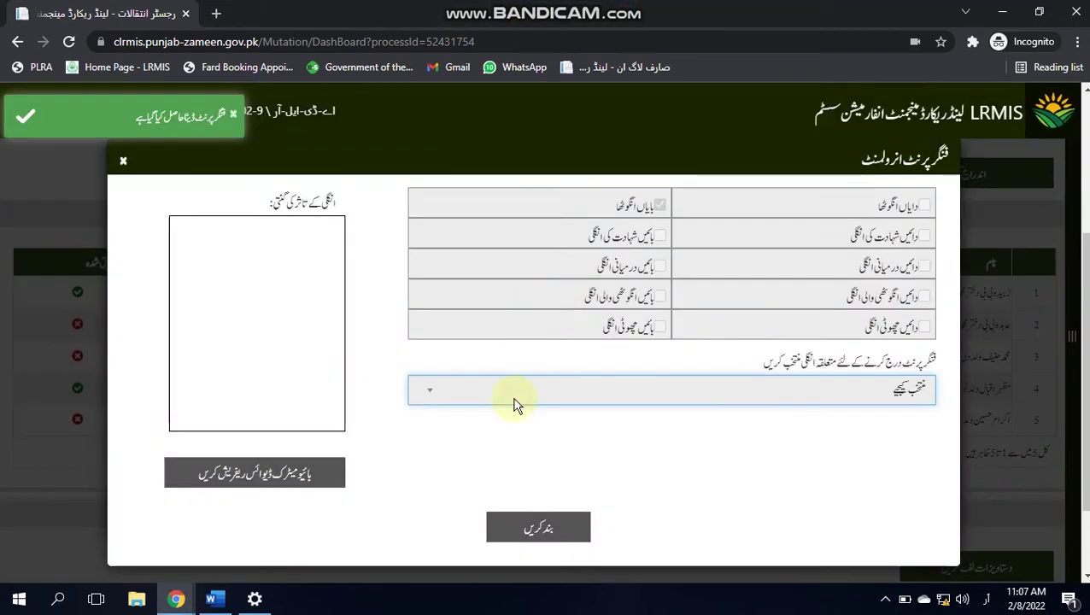
{"action": "left_click", "coordinate": [537, 525]}
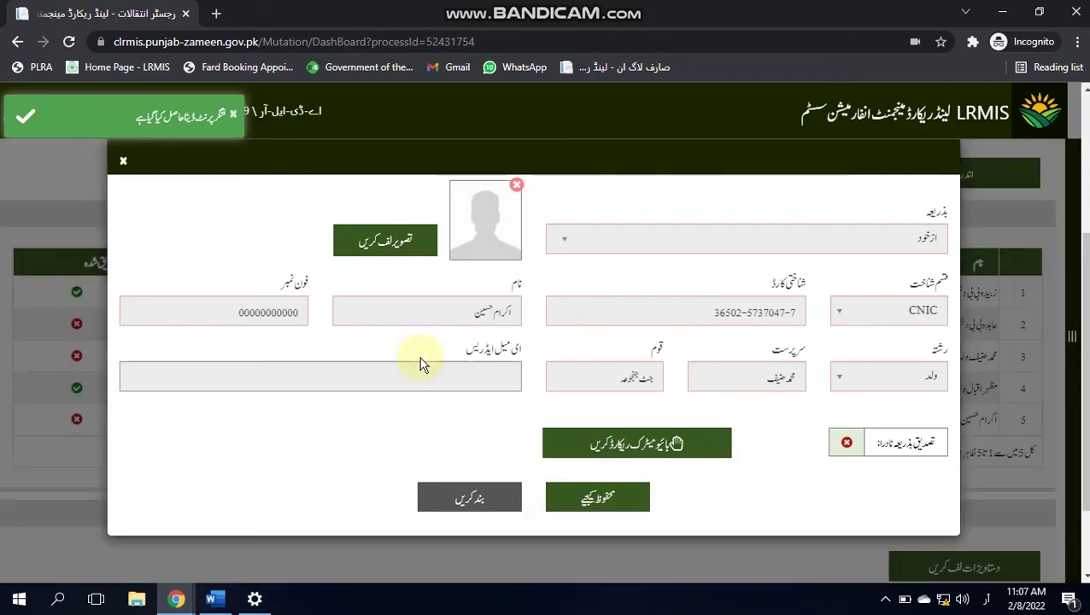
Step: Attach a webcam photo of the second witness and save their verification
{"action": "left_click", "coordinate": [400, 243]}
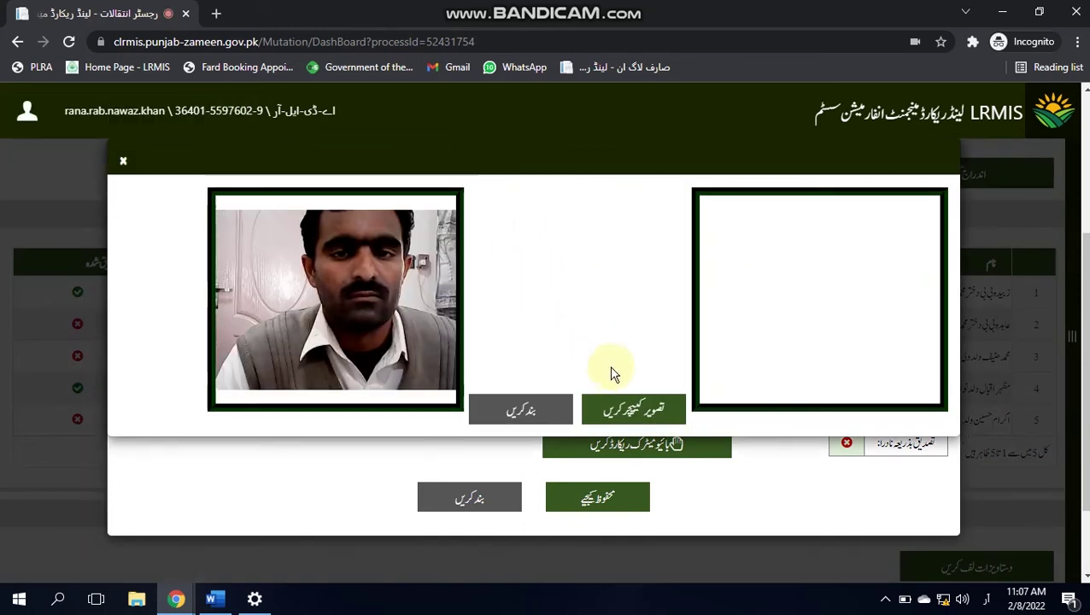
{"action": "left_click", "coordinate": [629, 407]}
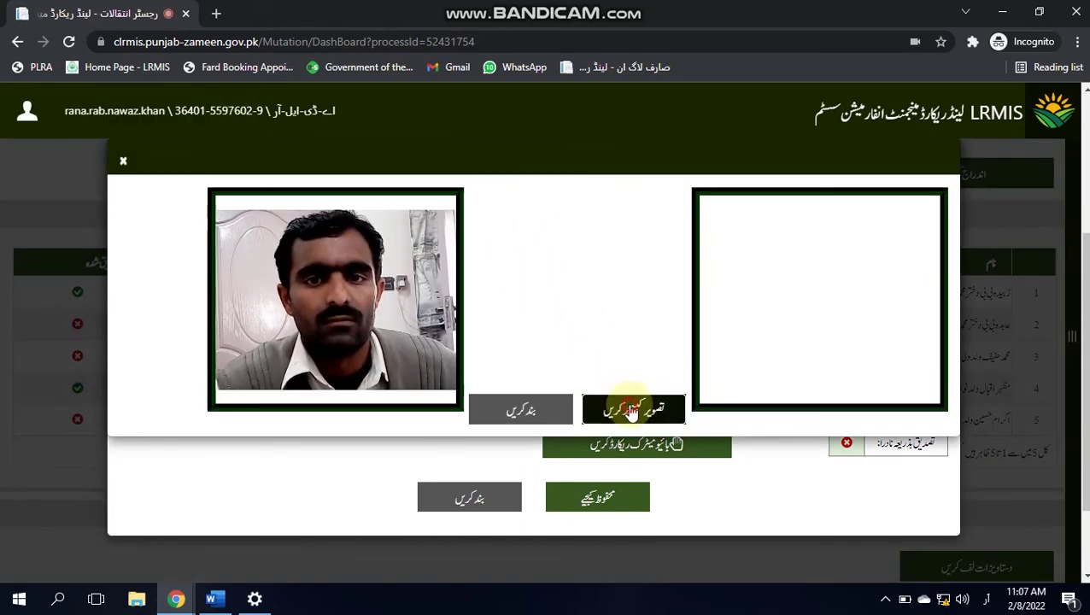
{"action": "left_click", "coordinate": [557, 405]}
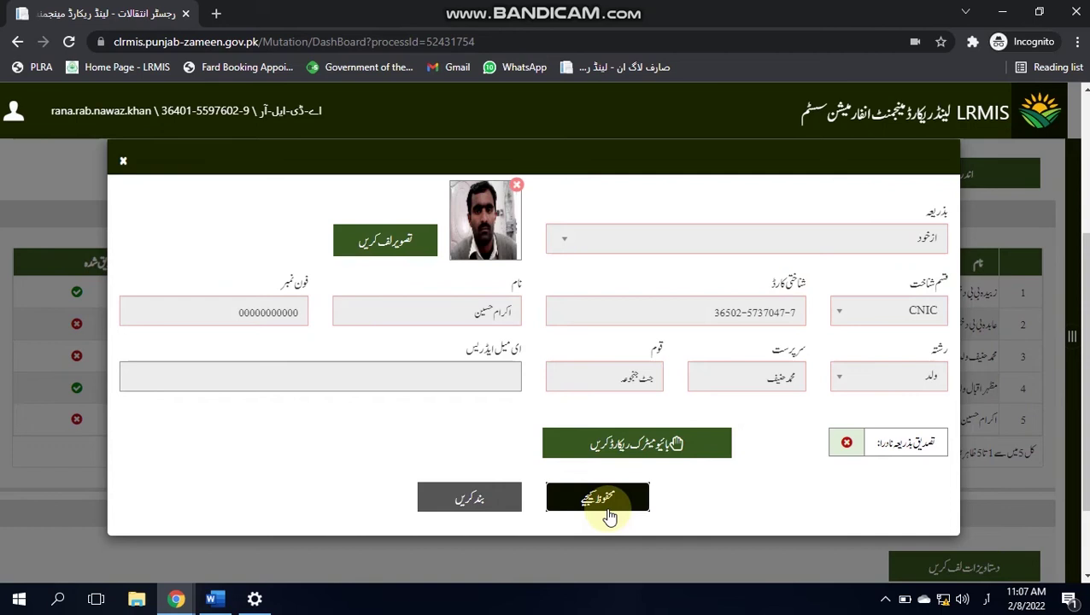
{"action": "left_click", "coordinate": [607, 509]}
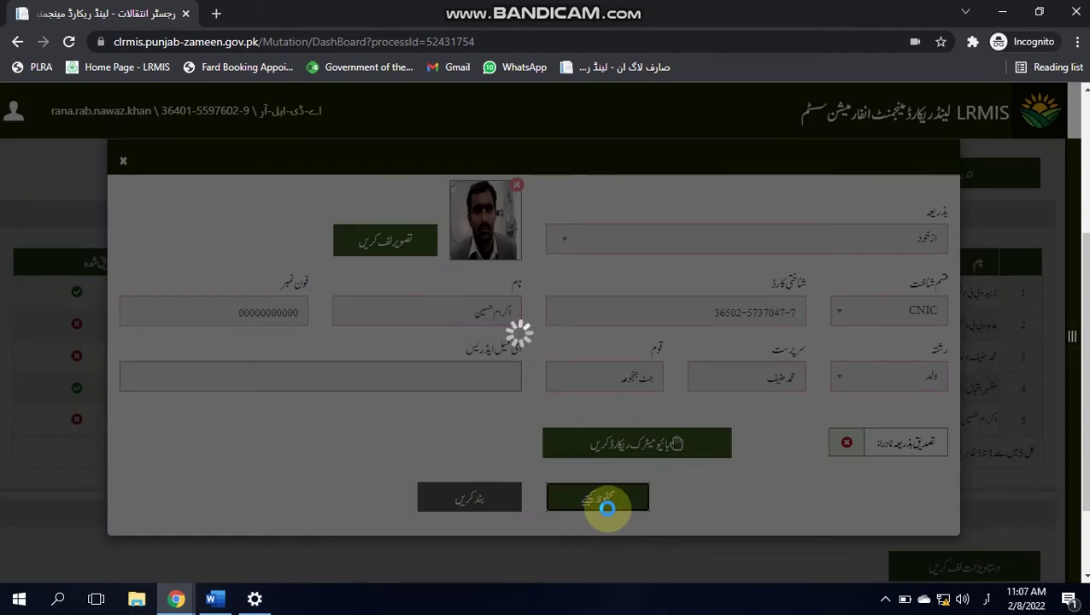